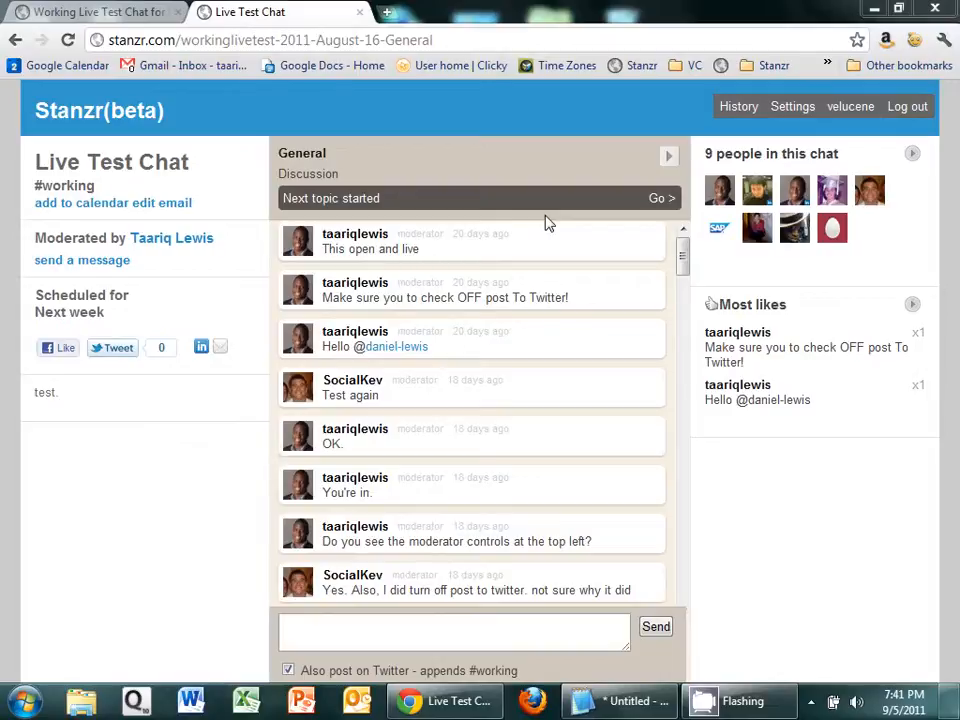
Step: End the entire chat session from its last topic, Goodbye, and open the chat for curation
click(667, 158)
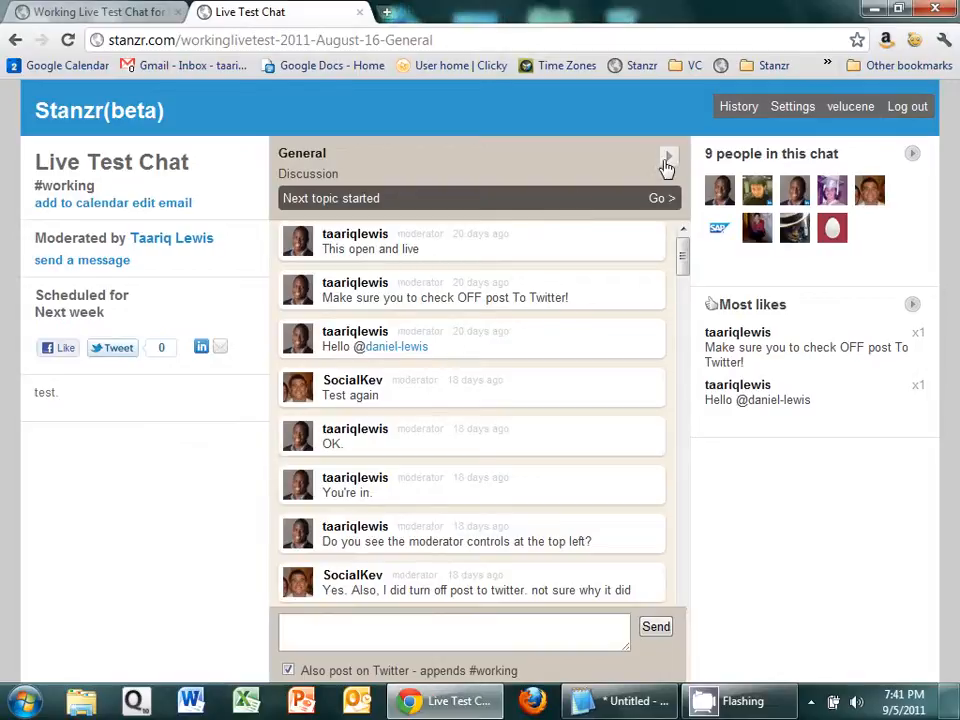
click(667, 162)
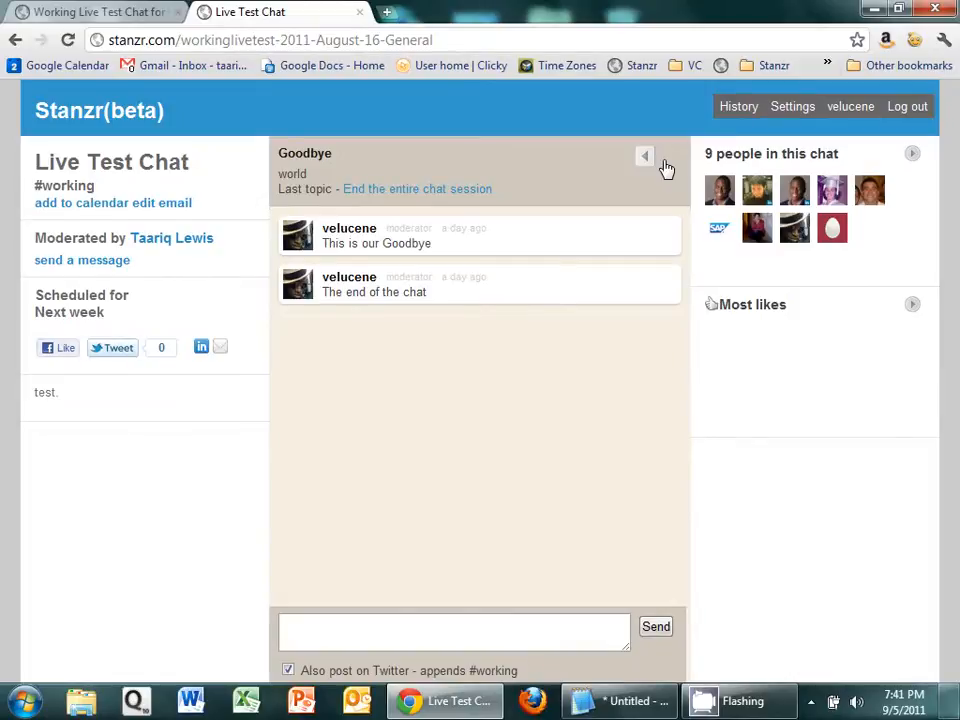
click(647, 161)
click(648, 162)
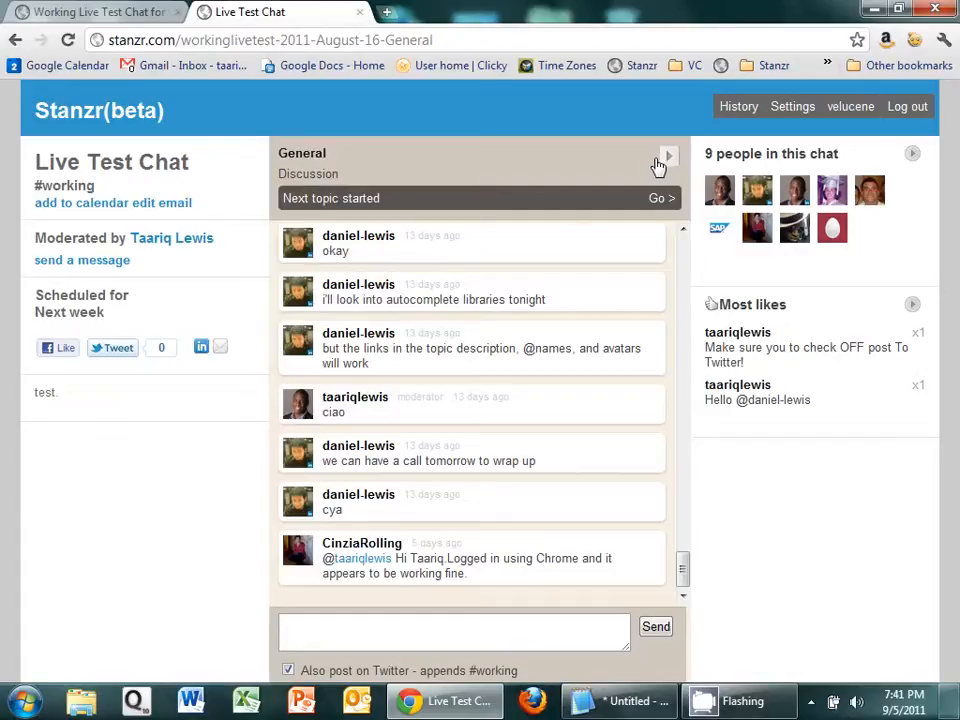
click(666, 165)
click(668, 167)
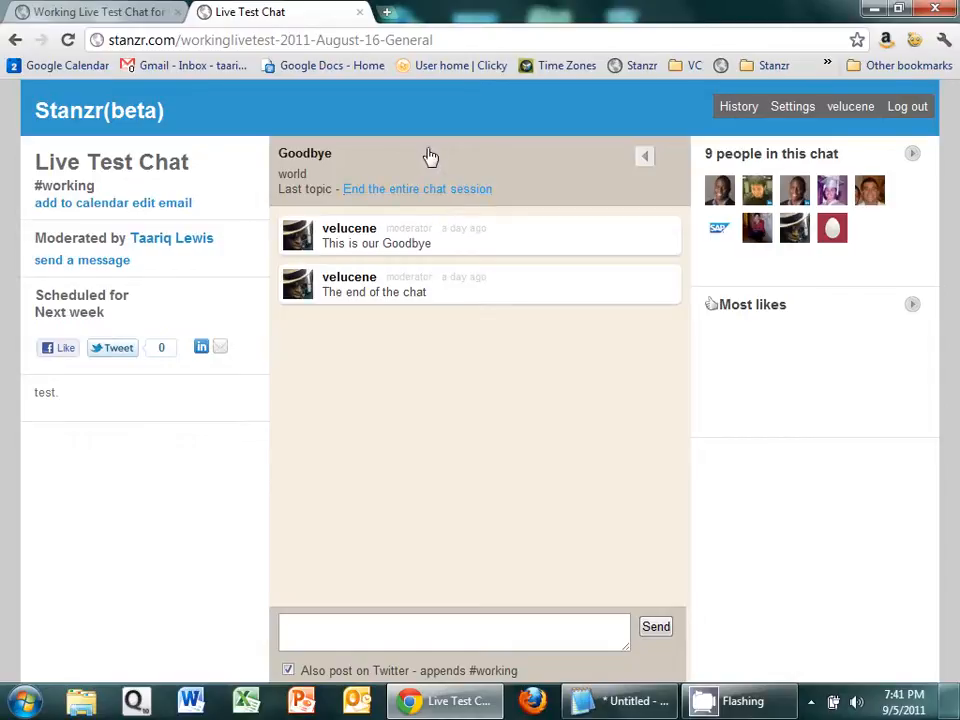
click(428, 196)
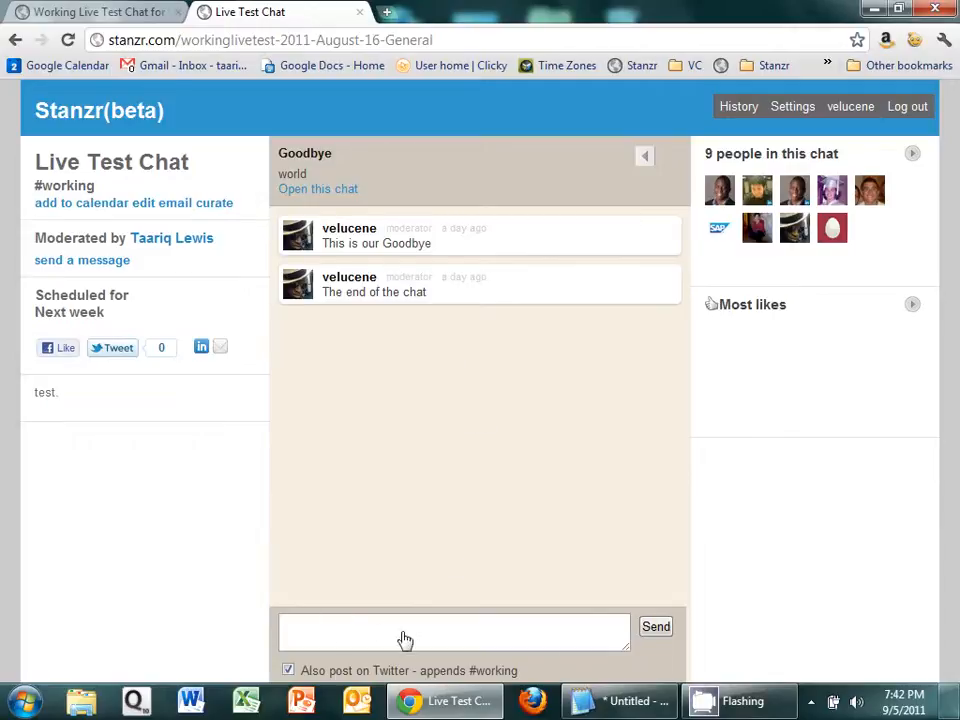
click(214, 204)
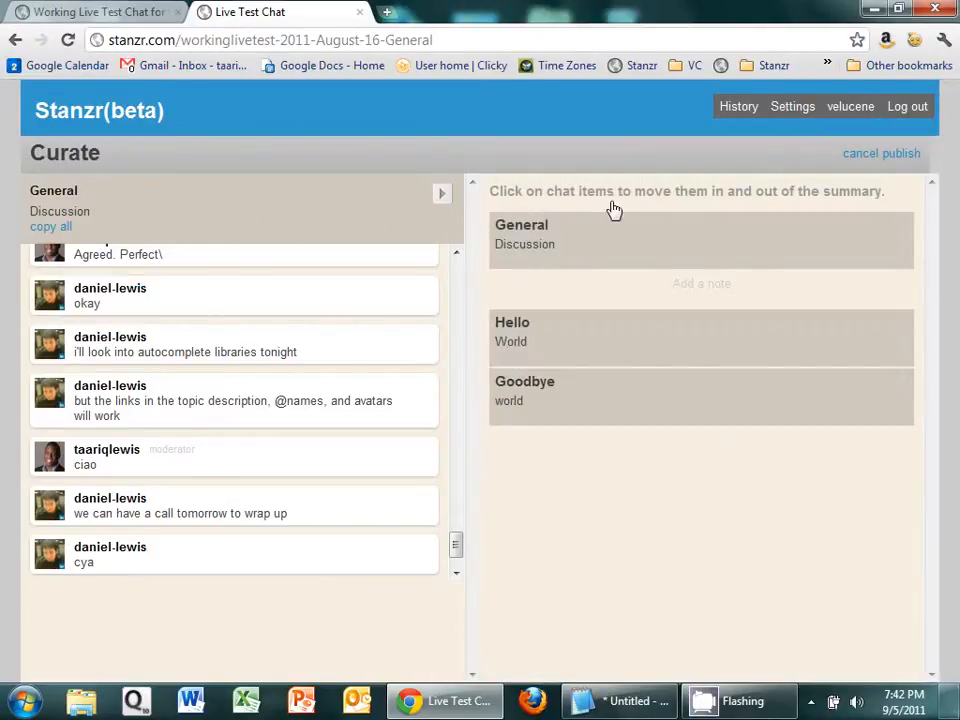
Step: Look through the chat's topics and copy all messages of the General topic into the summary
mouse_move(698, 358)
click(443, 200)
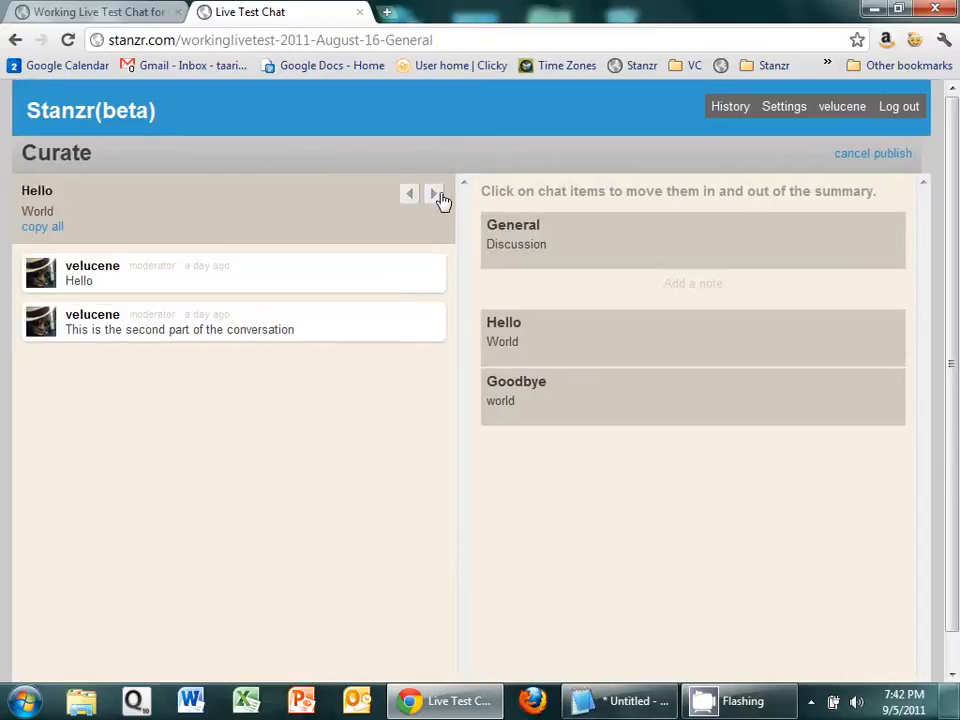
click(440, 200)
click(410, 195)
click(411, 195)
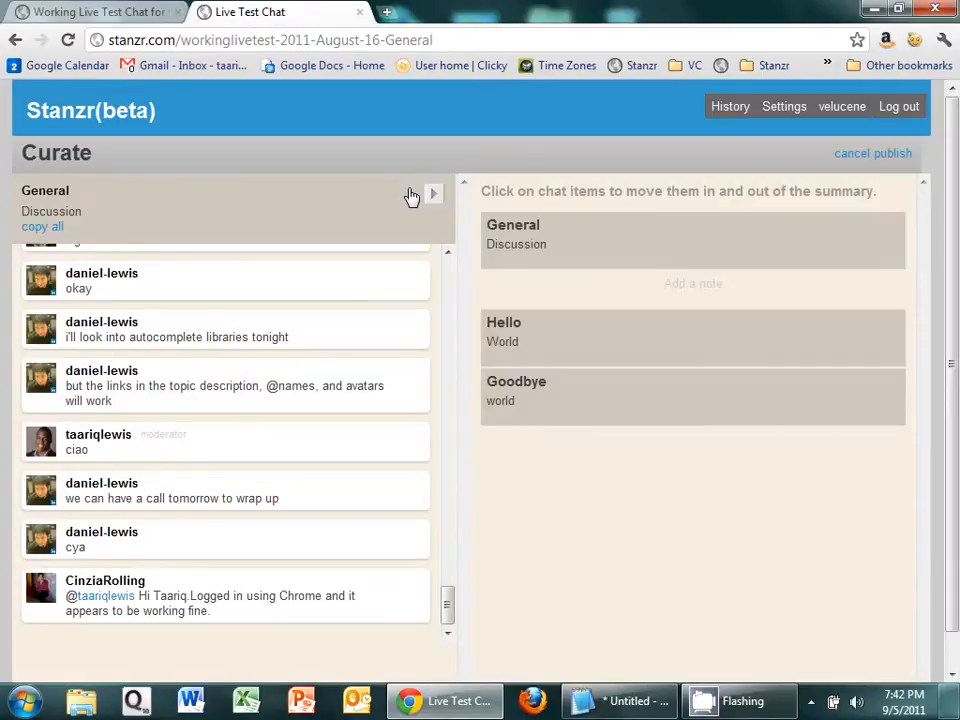
scroll(452, 280, up, 6)
scroll(452, 280, up, 8)
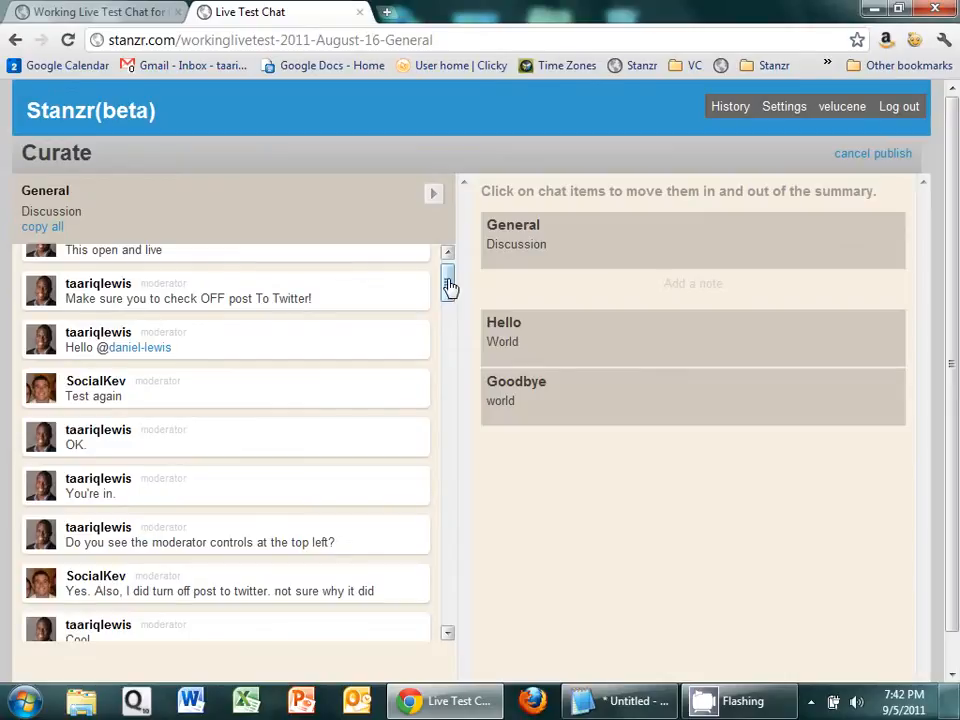
scroll(449, 287, up, 1)
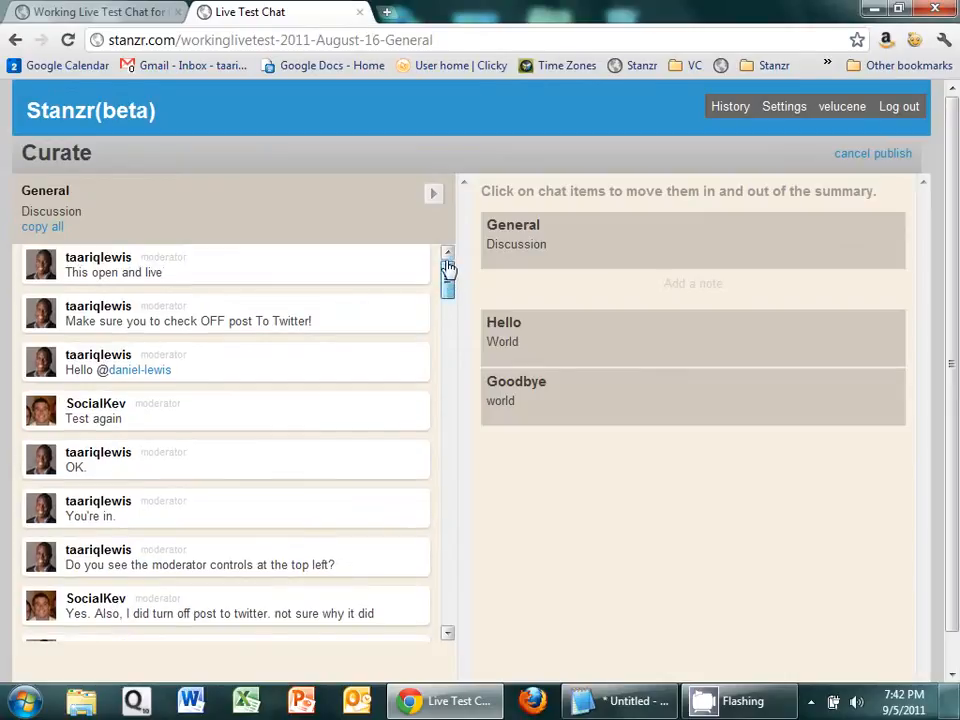
click(42, 227)
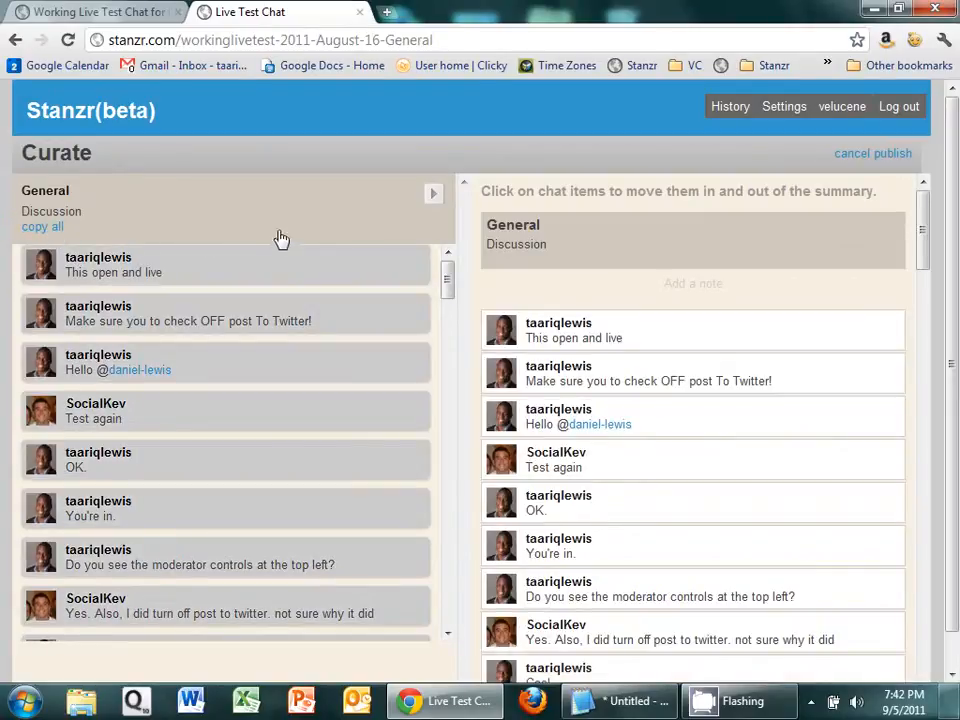
Step: Copy all messages of the Hello and Goodbye topics into the summary
click(432, 195)
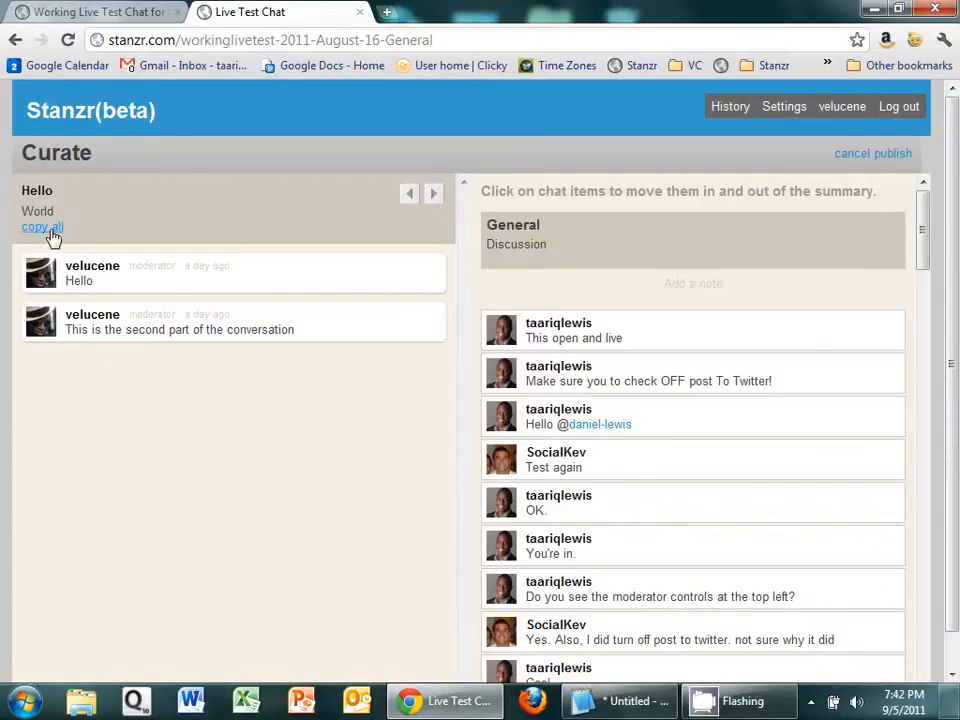
click(54, 236)
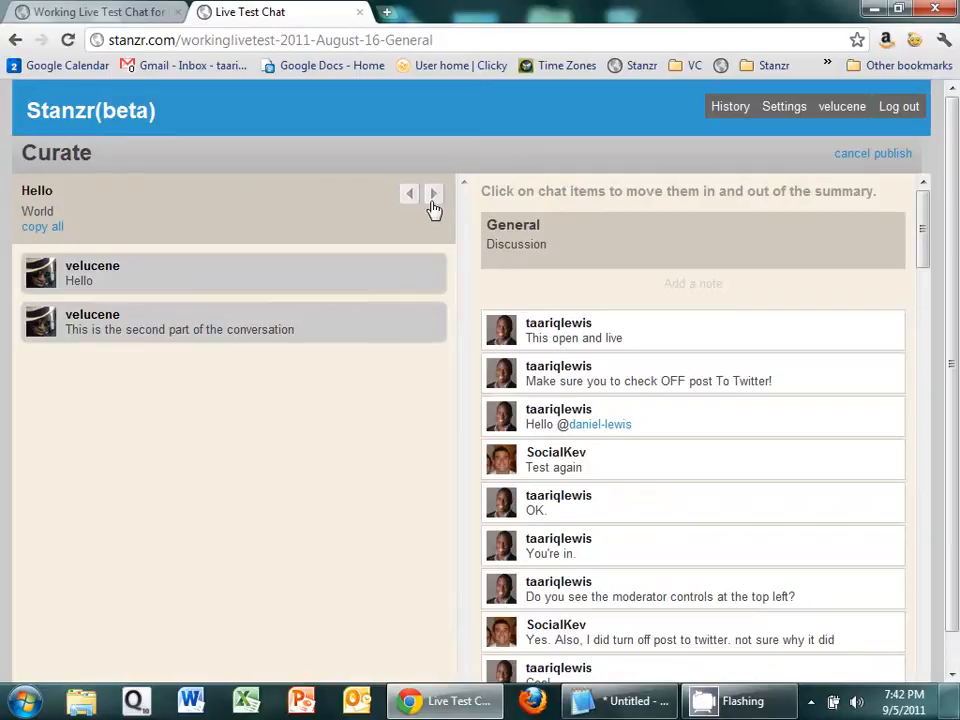
click(433, 201)
click(42, 229)
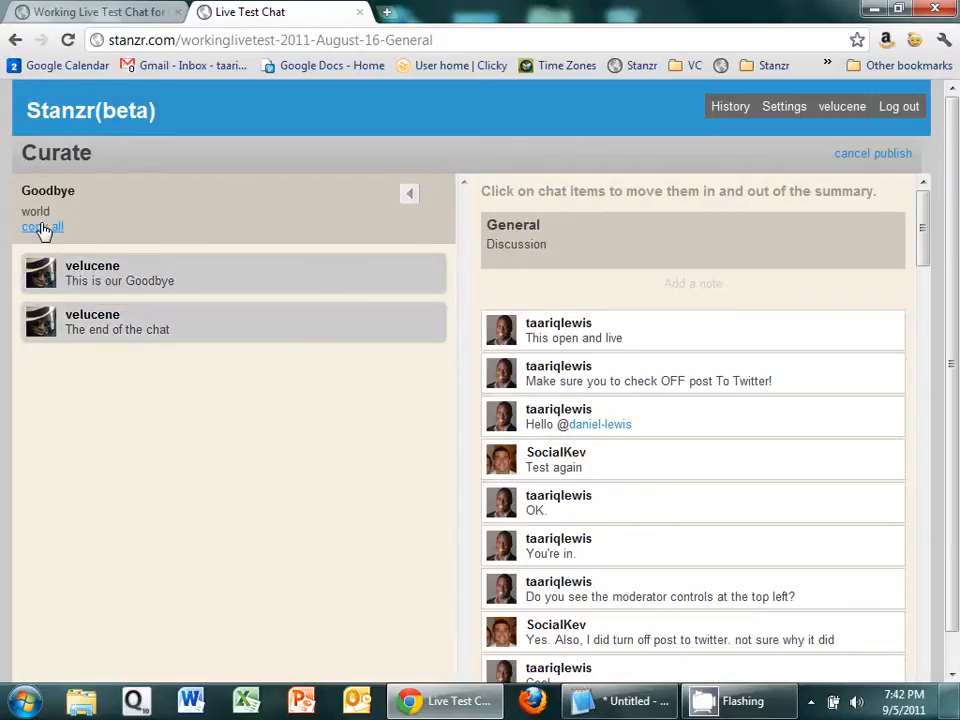
Step: Remove the six consecutive General messages from "Test again" through "Cool" from the summary
click(664, 325)
drag(926, 249, 934, 704)
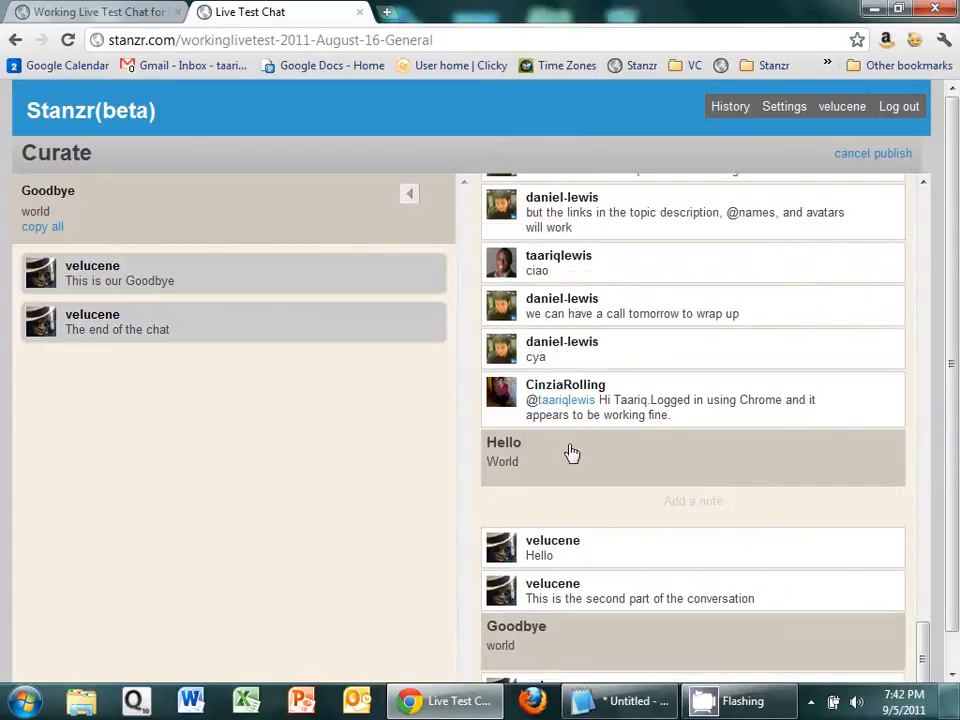
drag(920, 655, 926, 195)
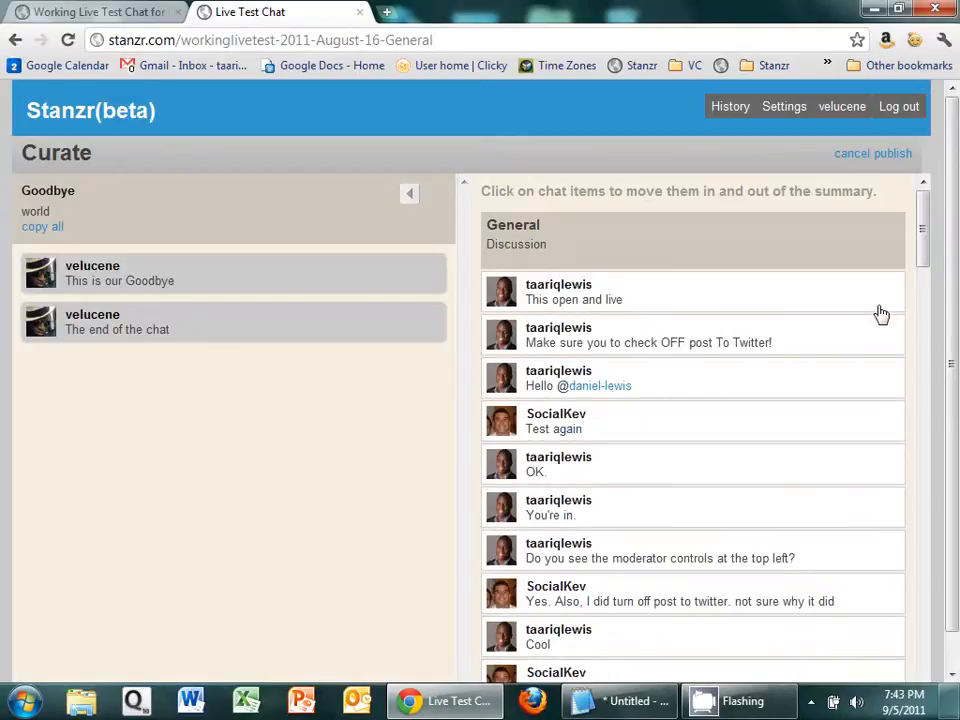
click(869, 438)
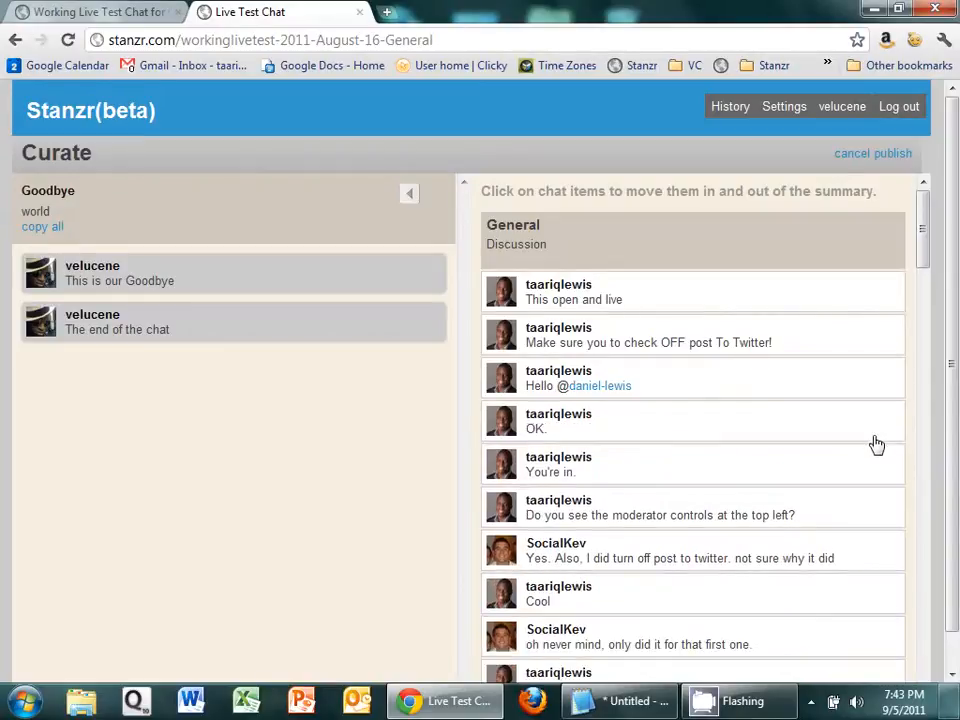
click(876, 443)
click(876, 443)
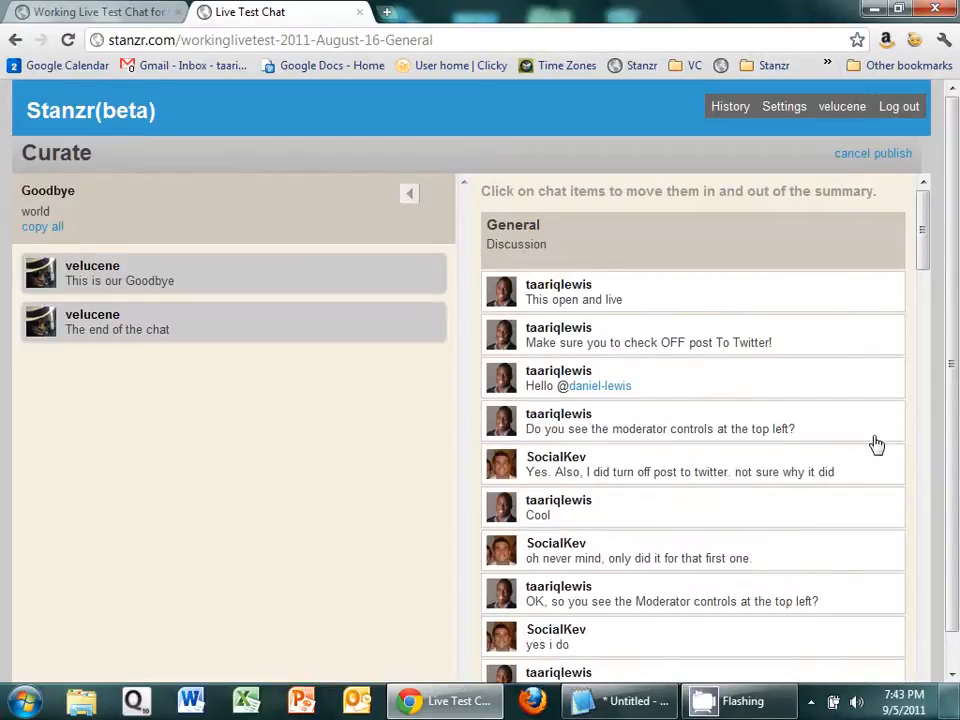
click(876, 443)
click(876, 443)
click(876, 443)
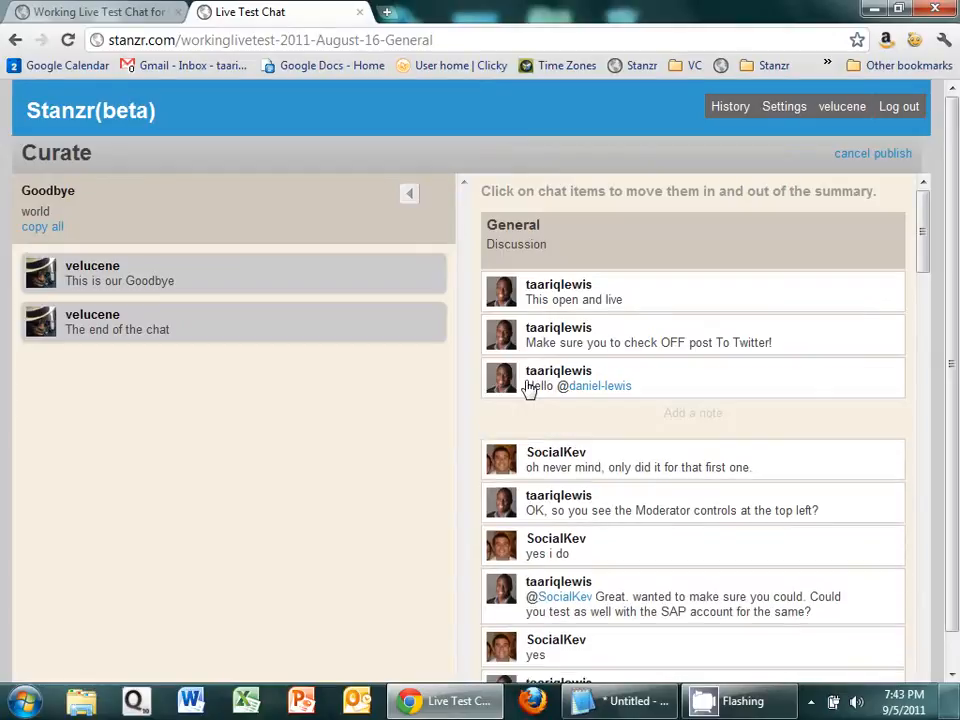
Step: Show the General source messages and remove the four summary messages from "oh never mind" through the SAP account test request
click(409, 196)
click(409, 196)
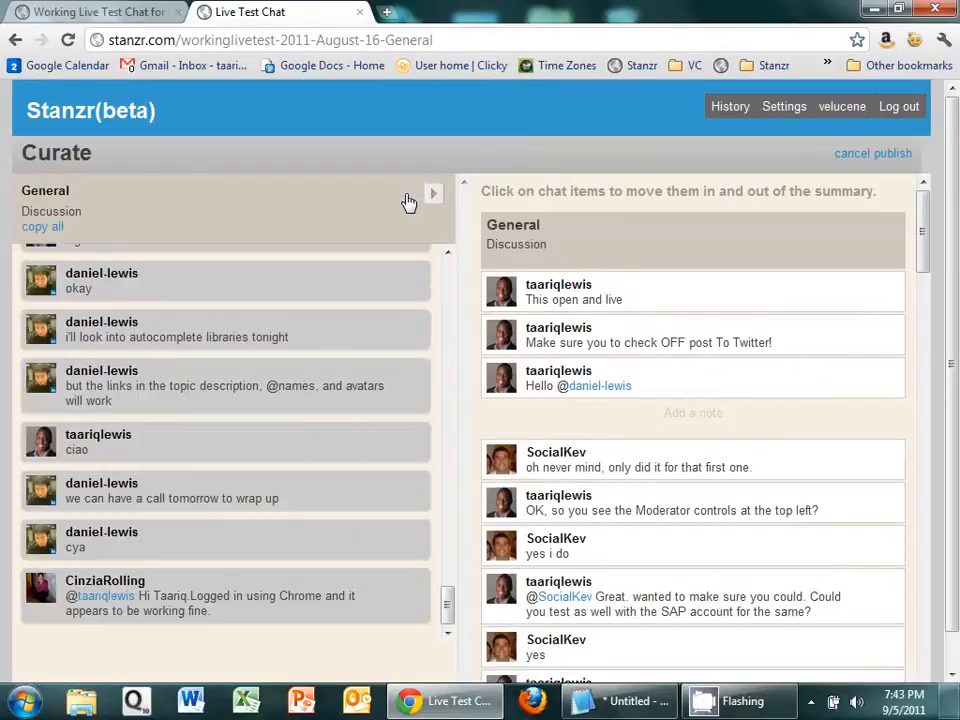
drag(446, 612, 450, 321)
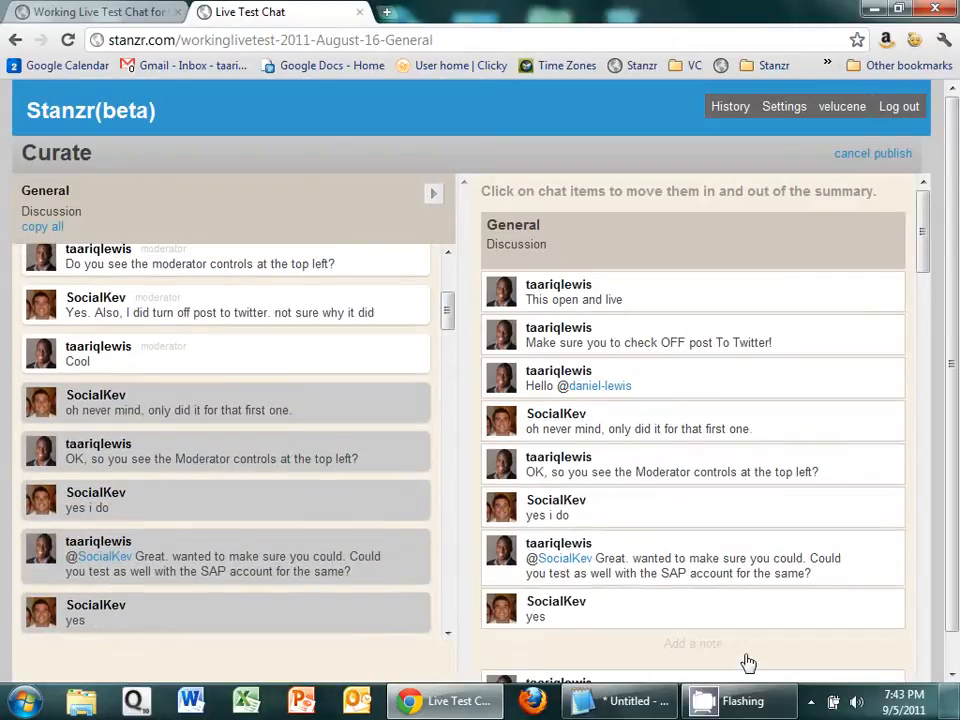
click(875, 444)
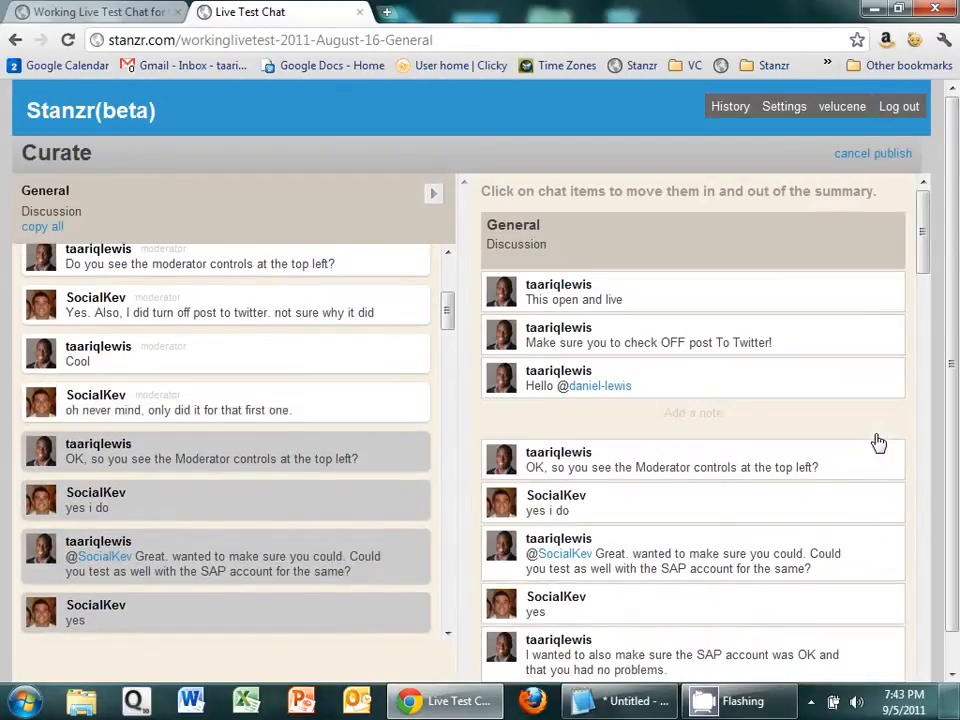
click(872, 442)
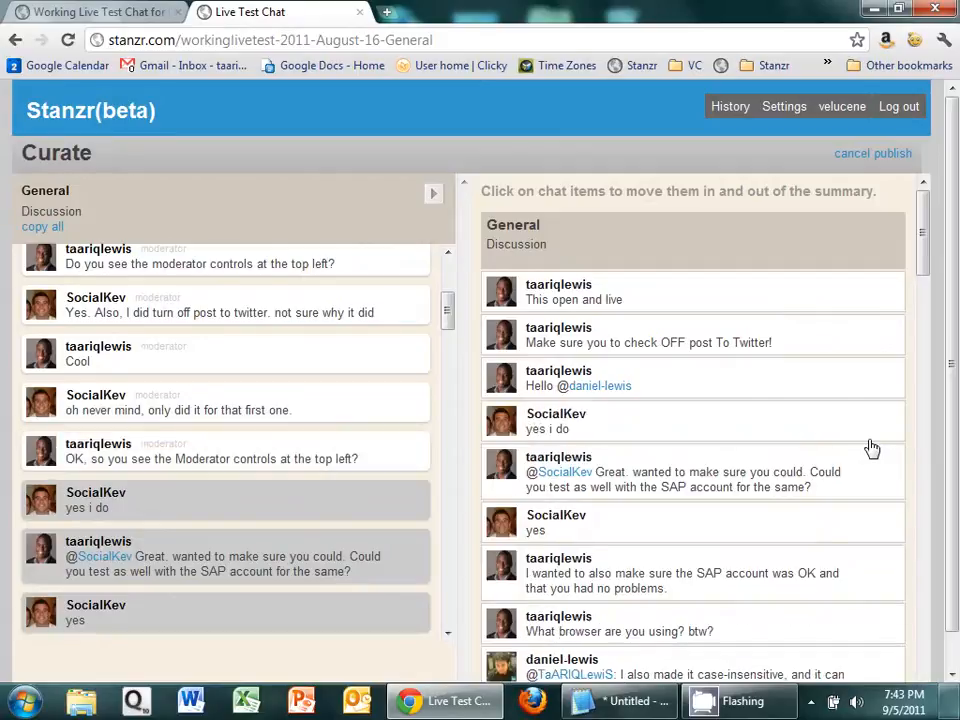
click(871, 447)
click(868, 448)
Step: Remove the "Hello" message from the Hello topic and "This is our Goodbye" from the Goodbye topic in the summary
drag(928, 240, 942, 695)
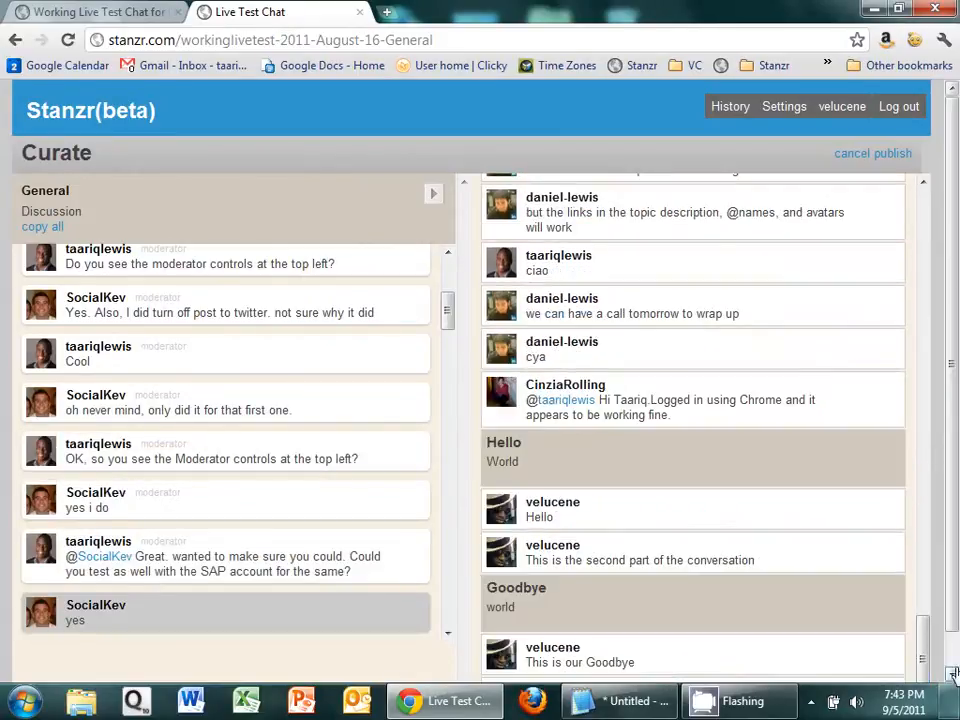
click(952, 660)
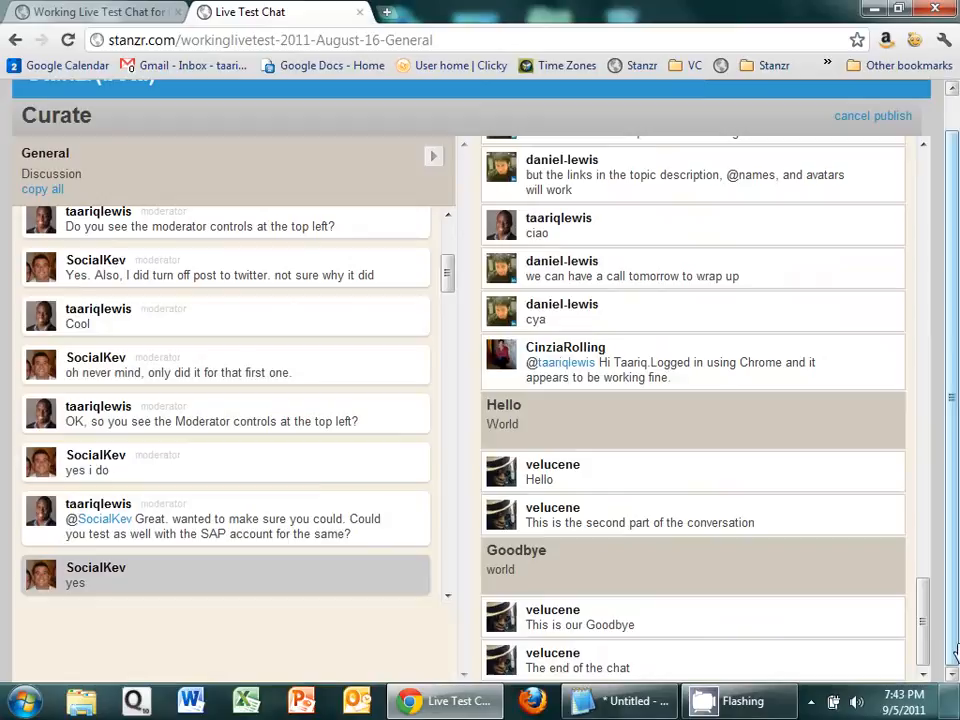
click(787, 488)
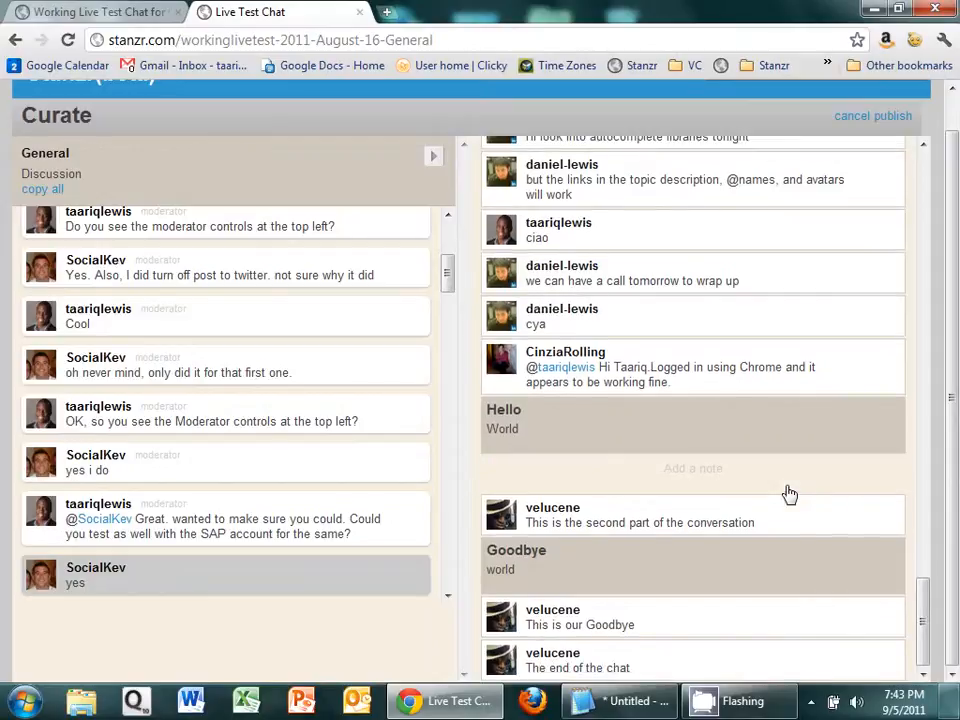
click(796, 619)
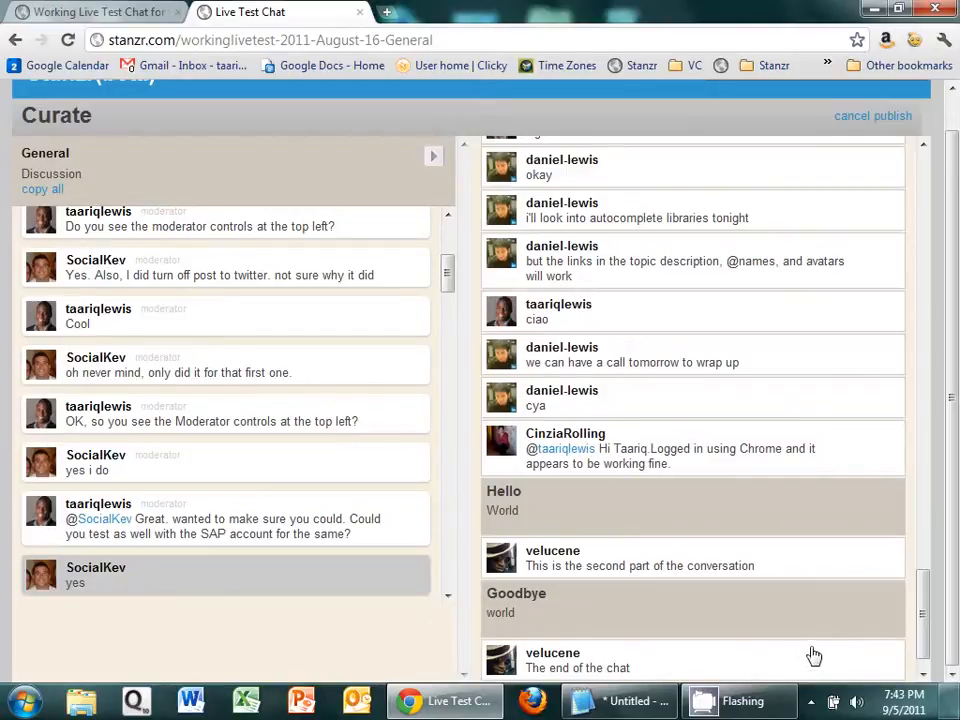
drag(926, 630, 948, 212)
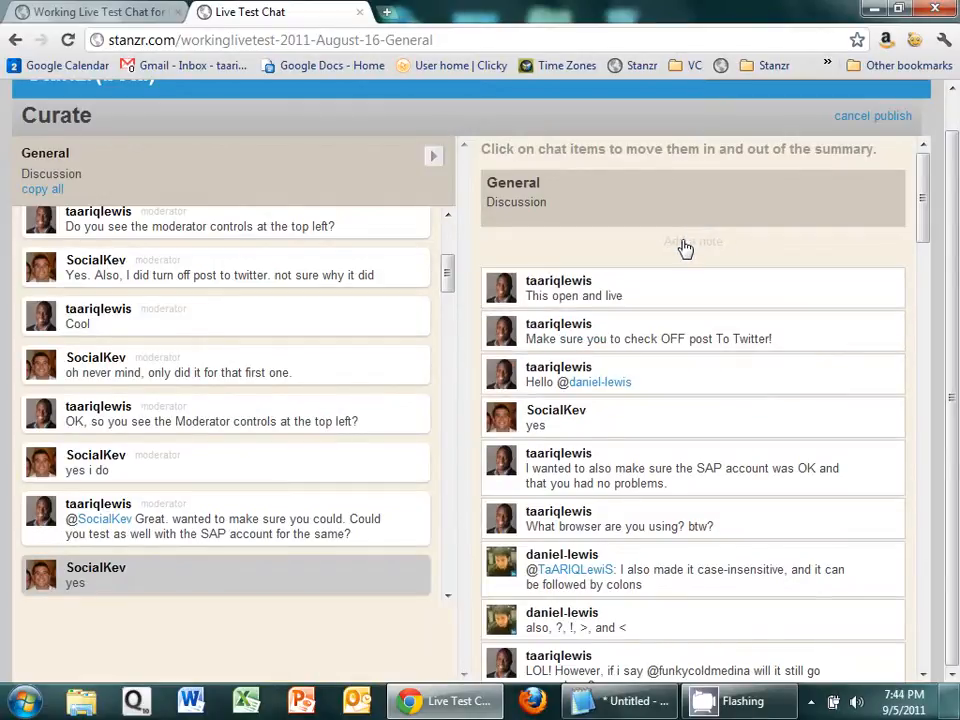
click(685, 238)
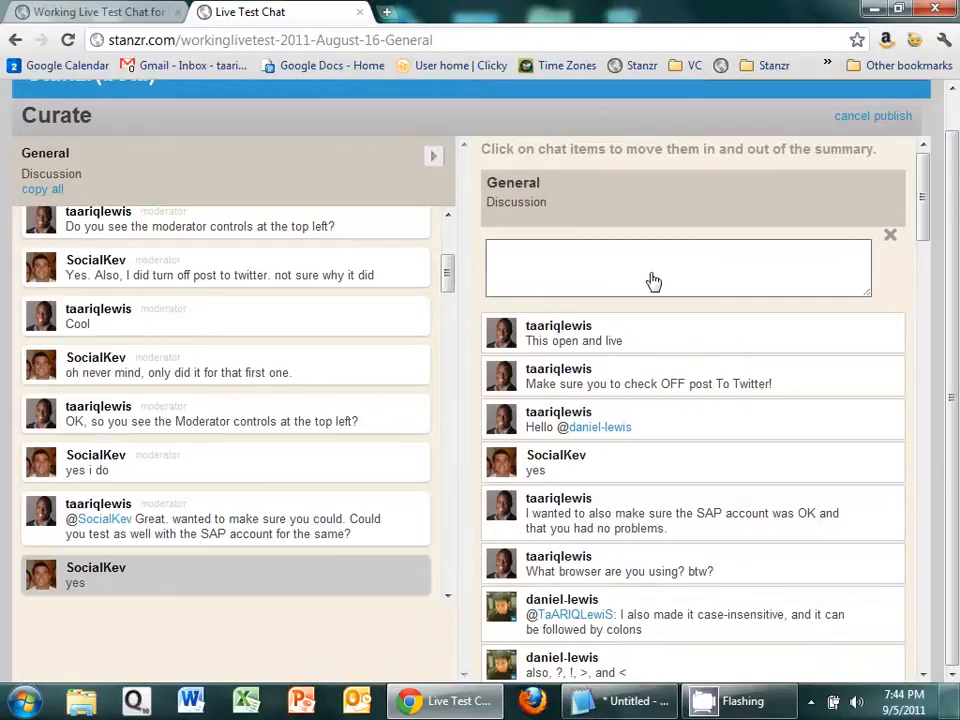
text(You ca)
text(n visit our blog)
text(ttp)
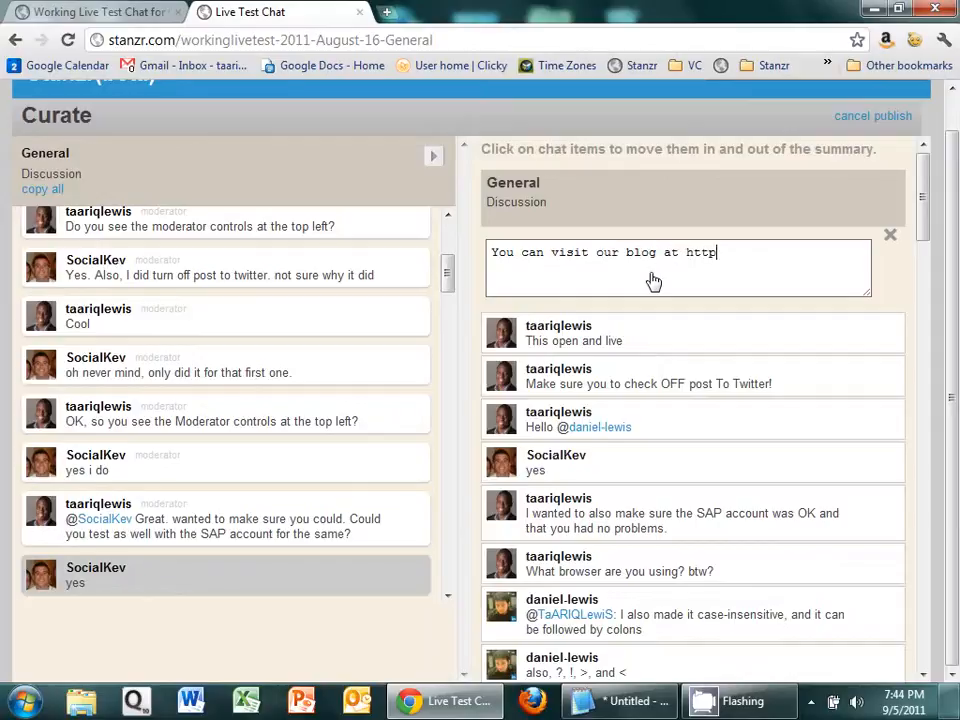
text(://stanzr.com)
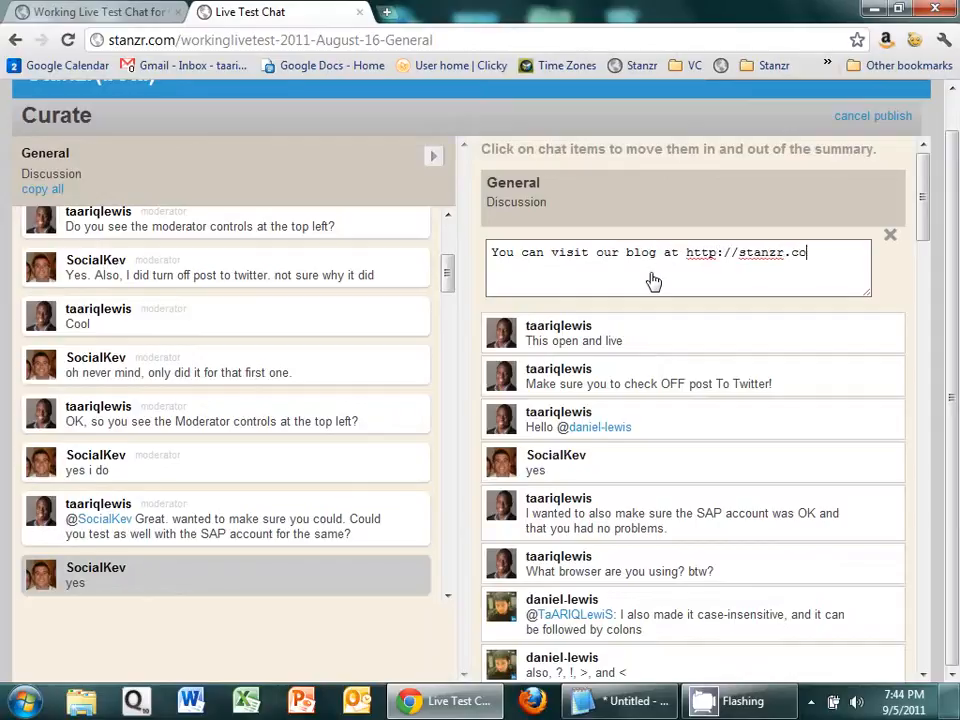
key(Left)
key(Left)
key(Left)
key(Left)
key(Left)
key(Left)
key(Left)
key(Left)
key(Left)
key(Left)
text(blog.)
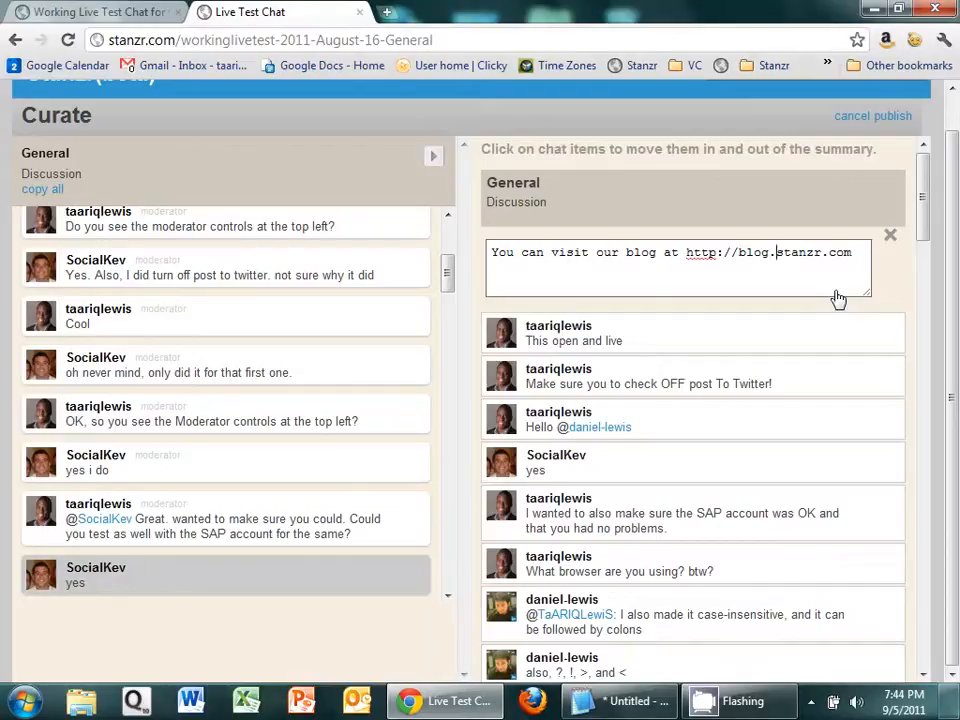
Step: Publish the curated summary and select the published chat page's web address
scroll(926, 133, up, 1)
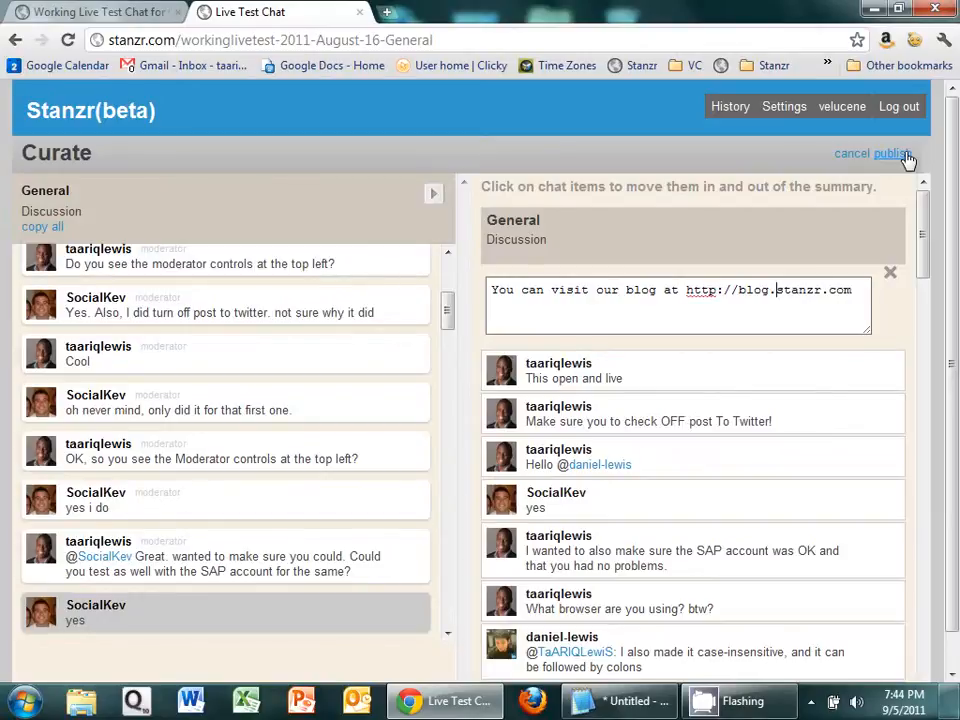
click(903, 155)
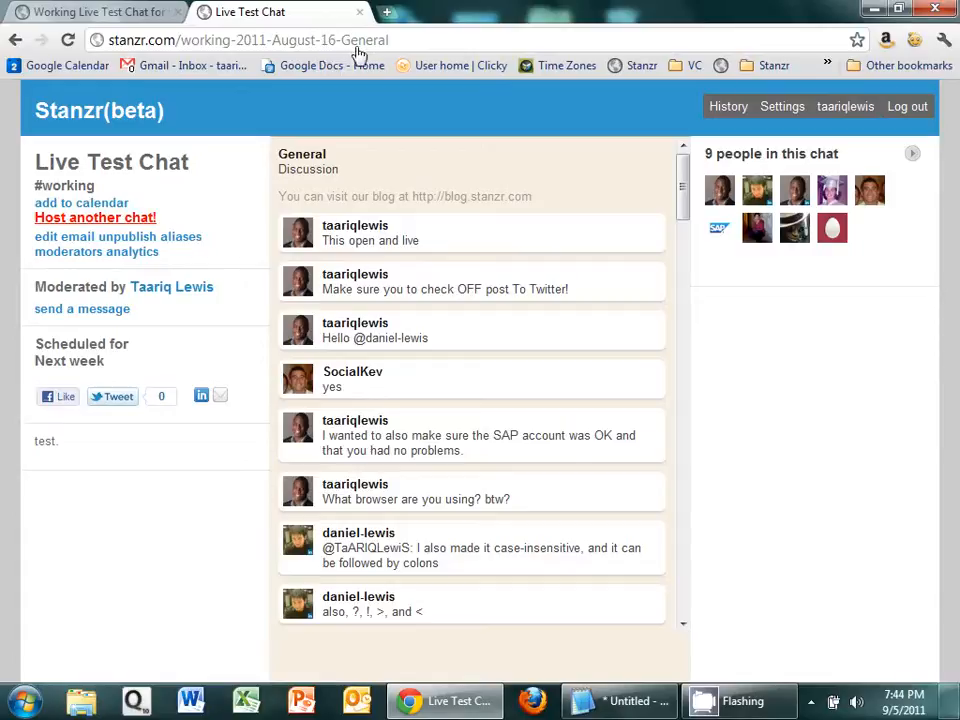
double_click(290, 155)
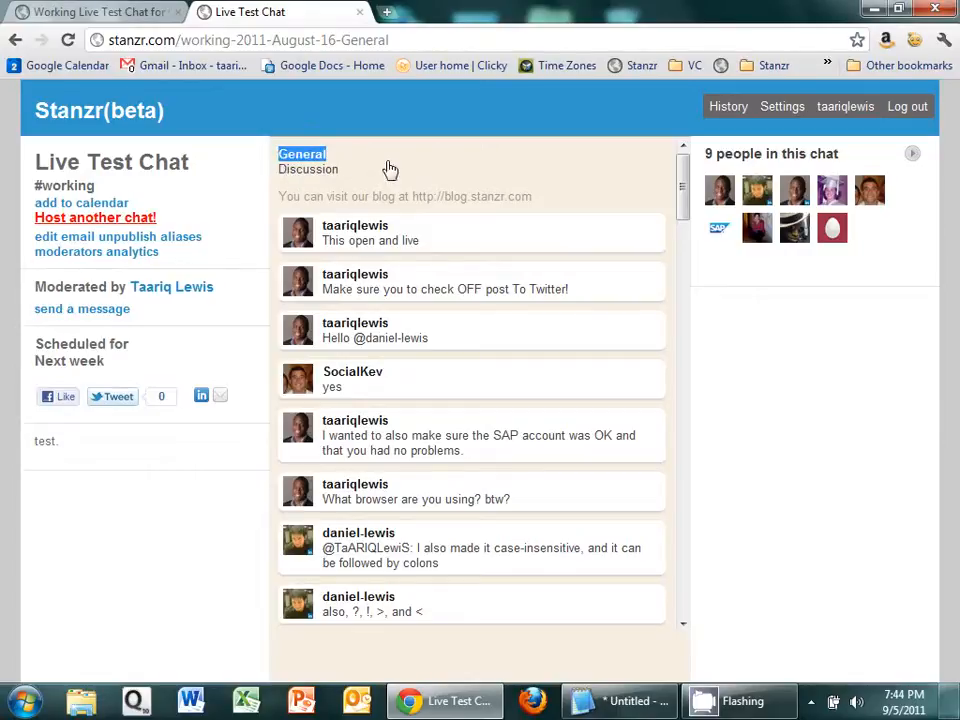
click(395, 41)
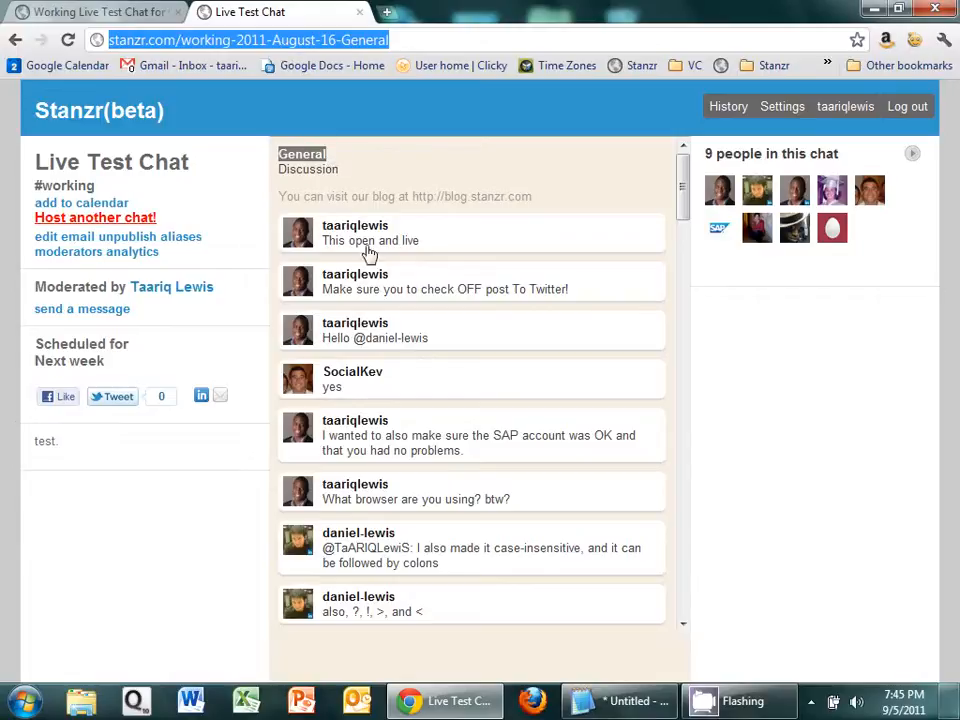
Step: Switch to Notepad2, review the saved original chat address, and return to the published summary page
click(632, 701)
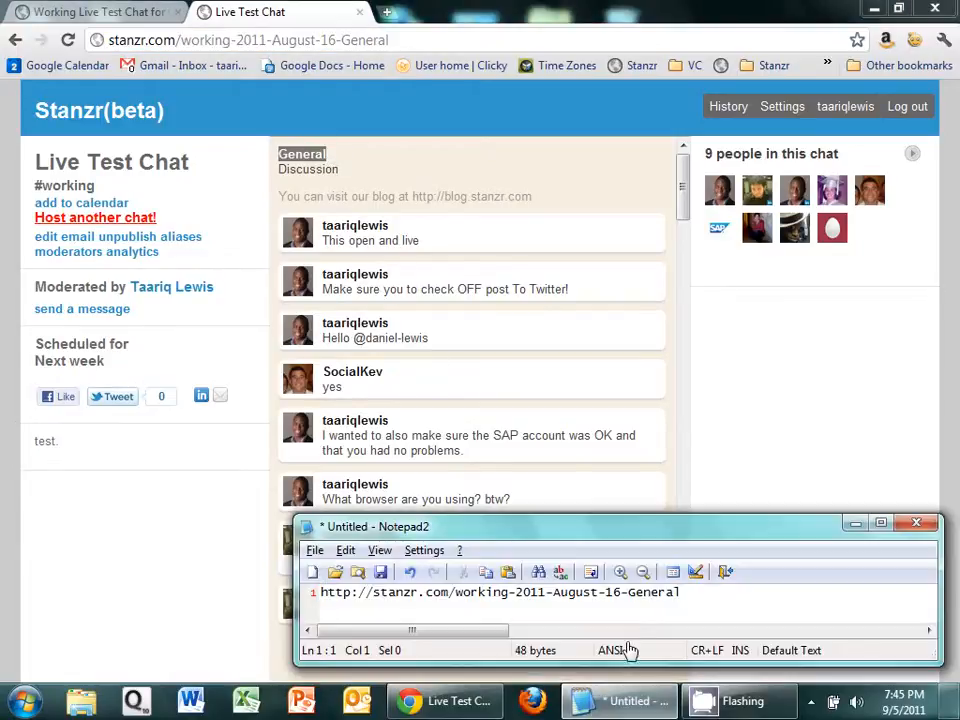
key(ctrl+a)
key(Right)
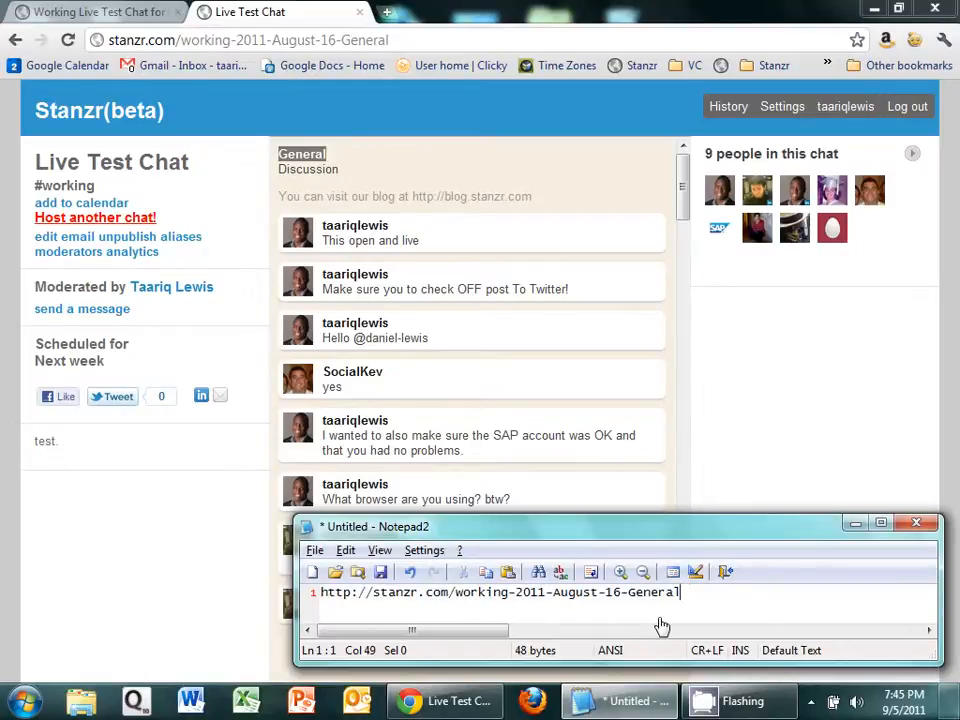
click(855, 523)
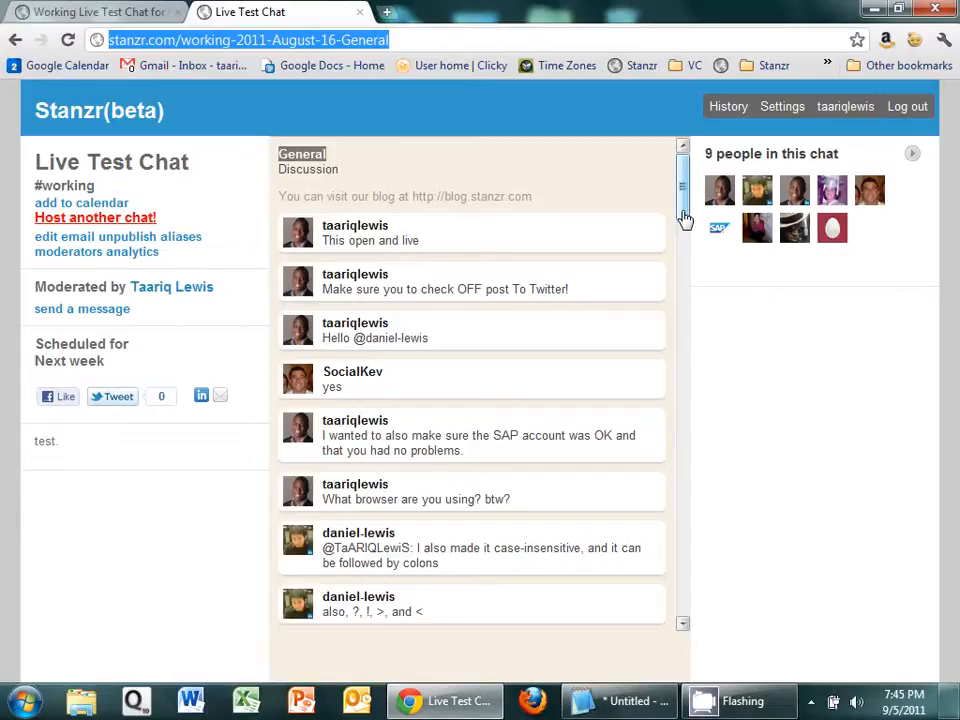
Step: Review the published General summary, a moderator's details in the participant list, and the chat's extra participant information
drag(684, 205, 684, 206)
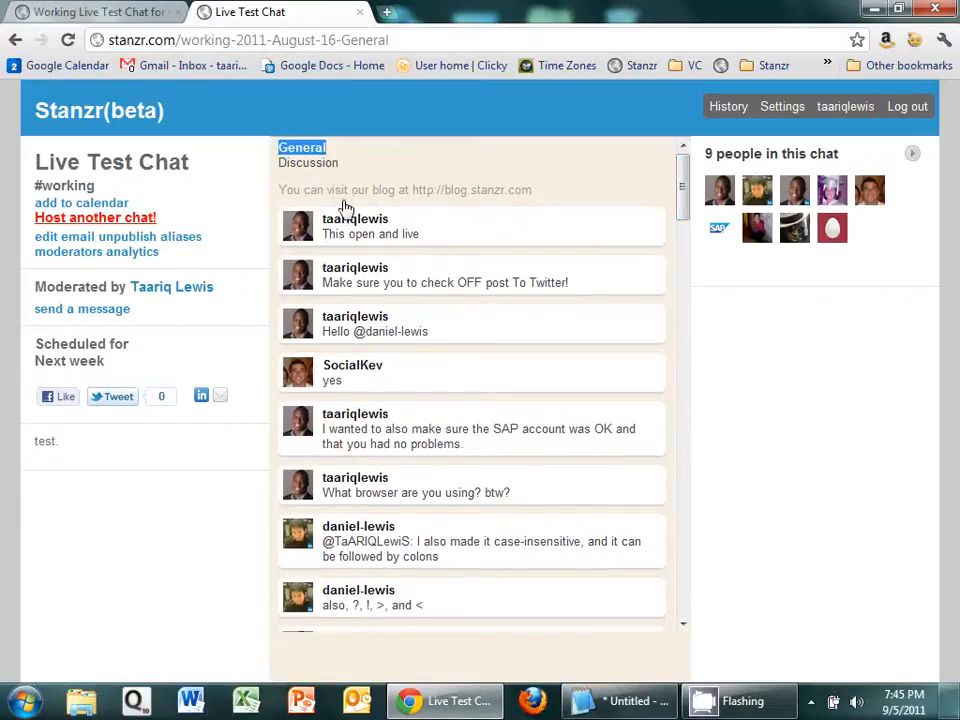
drag(686, 208, 682, 160)
mouse_move(886, 203)
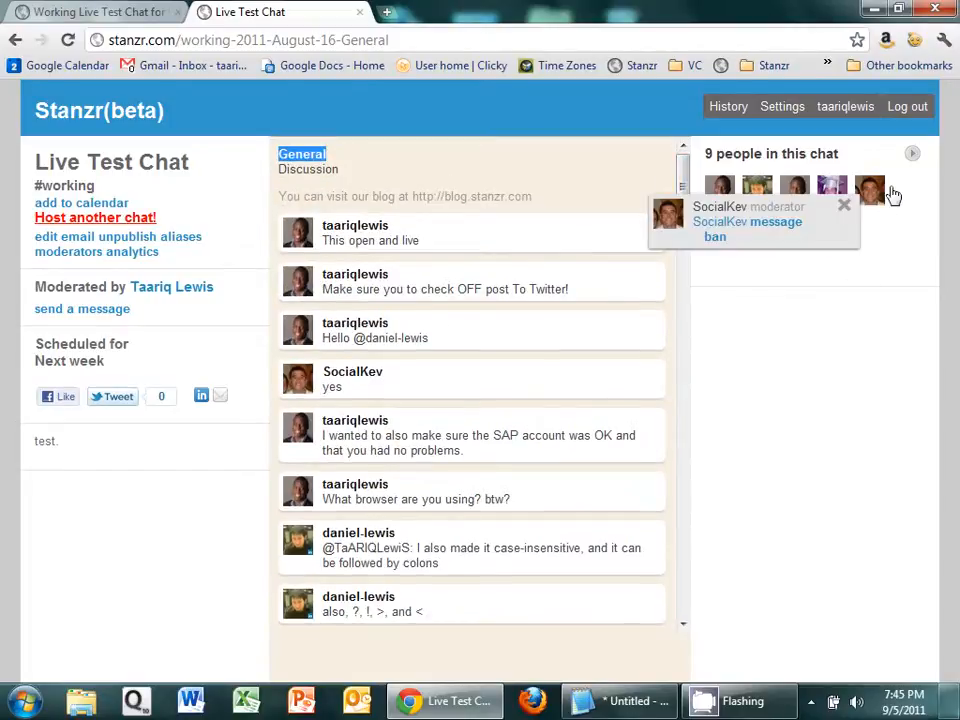
click(917, 162)
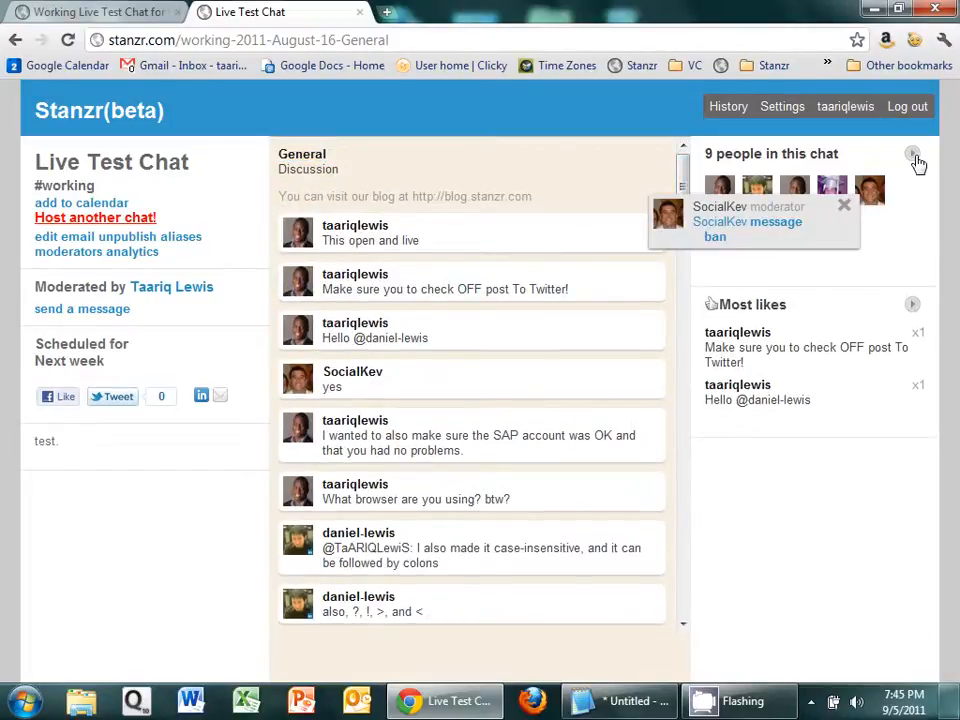
click(843, 206)
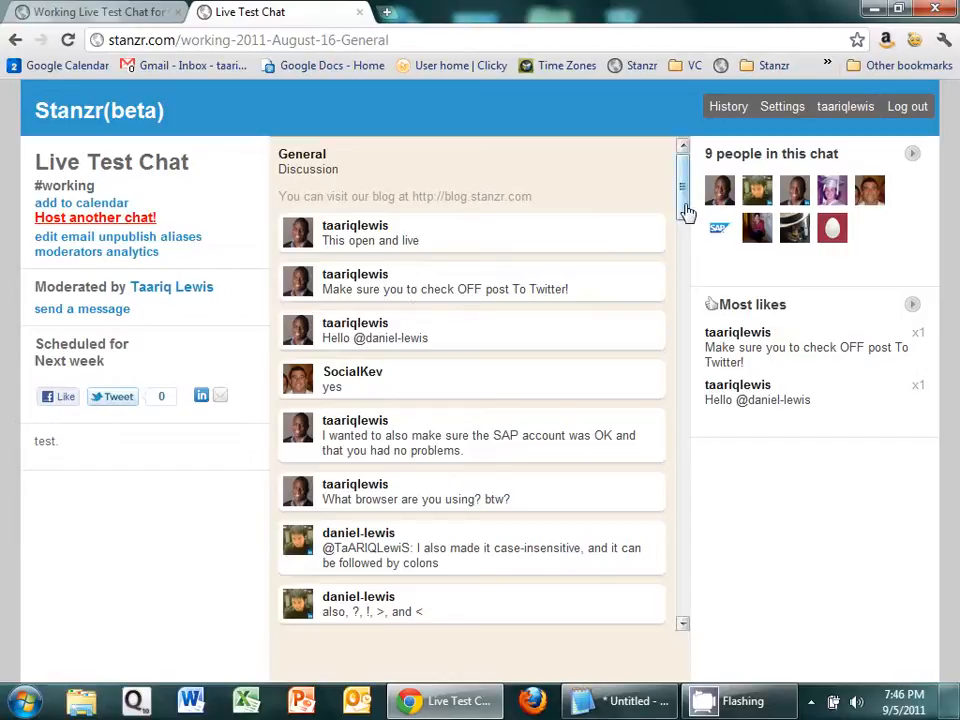
mouse_move(683, 189)
mouse_down()
mouse_move(671, 418)
mouse_move(683, 193)
mouse_up()
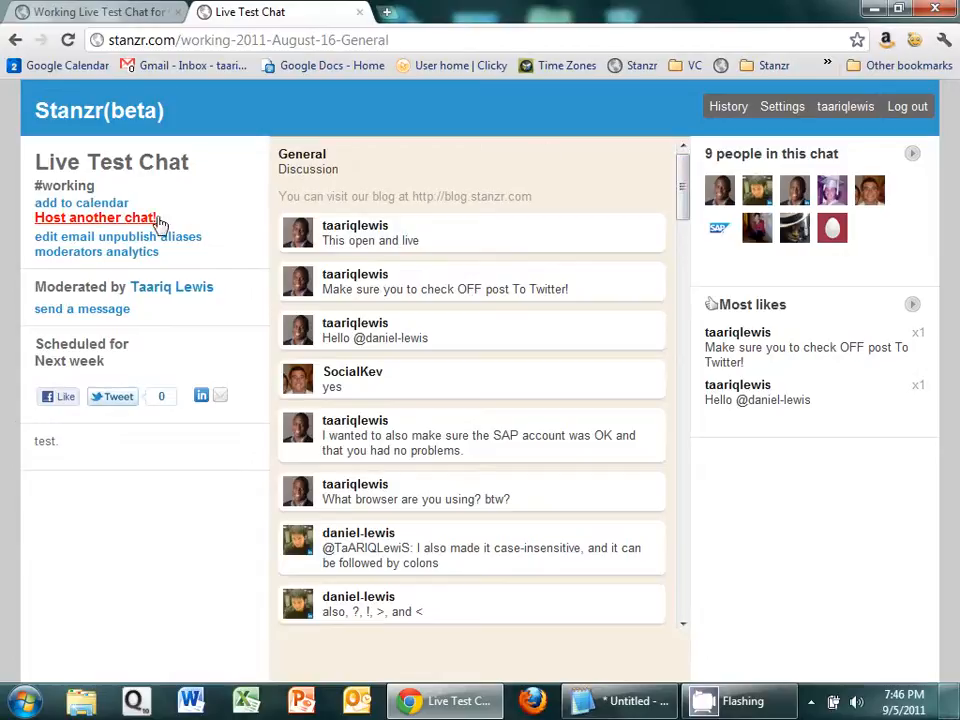
Step: Host another chat from the published summary page and try replacing the ending of its web address
click(116, 222)
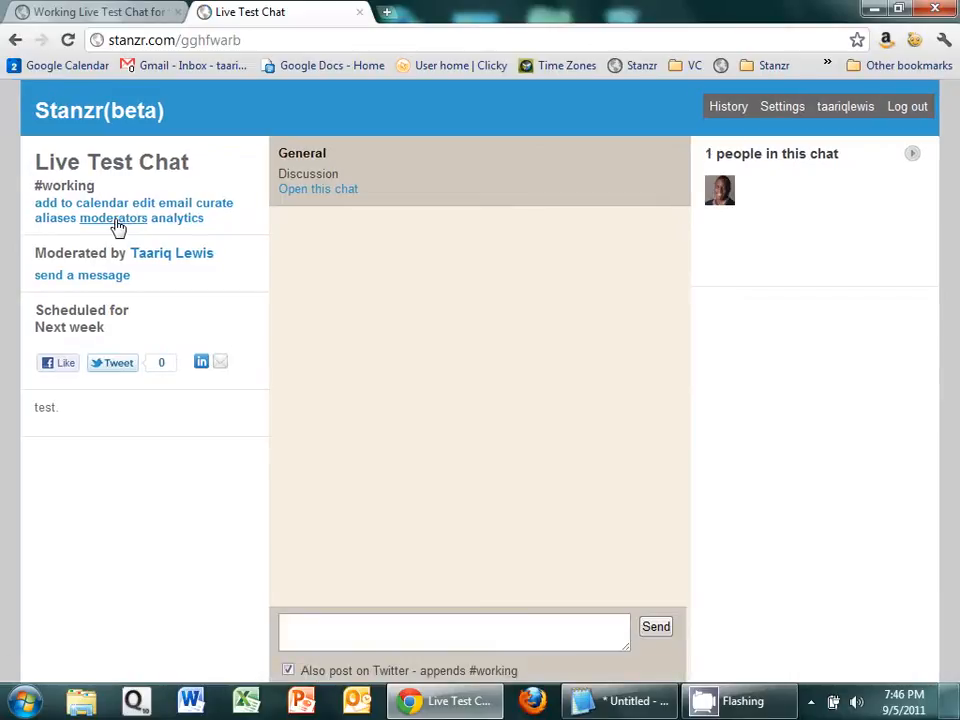
drag(182, 41, 261, 45)
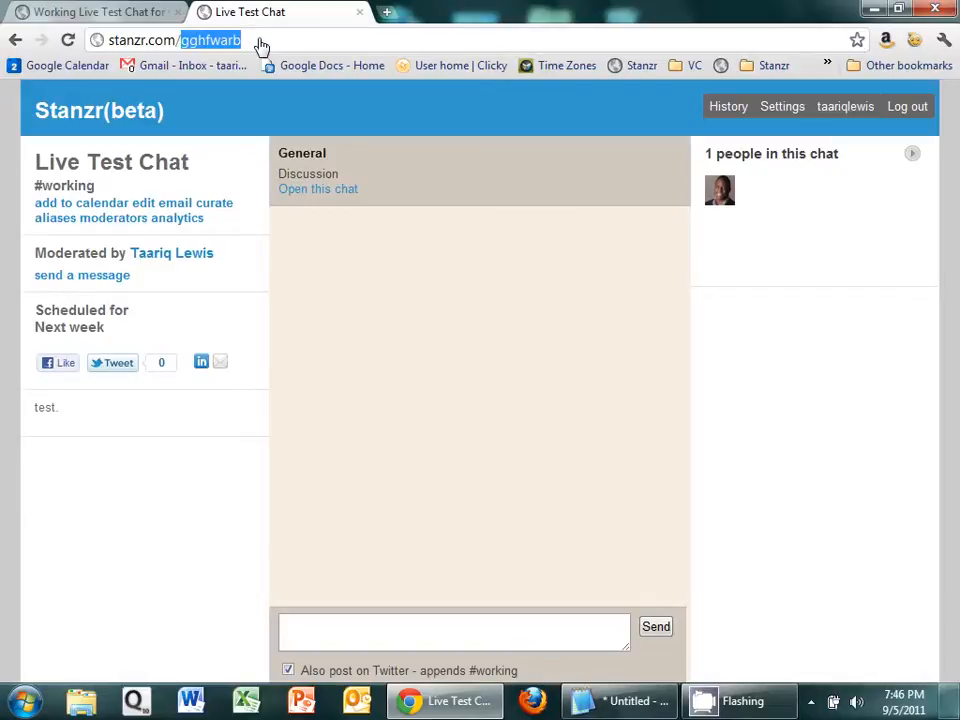
text(w)
key(BackSpace)
key(BackSpace)
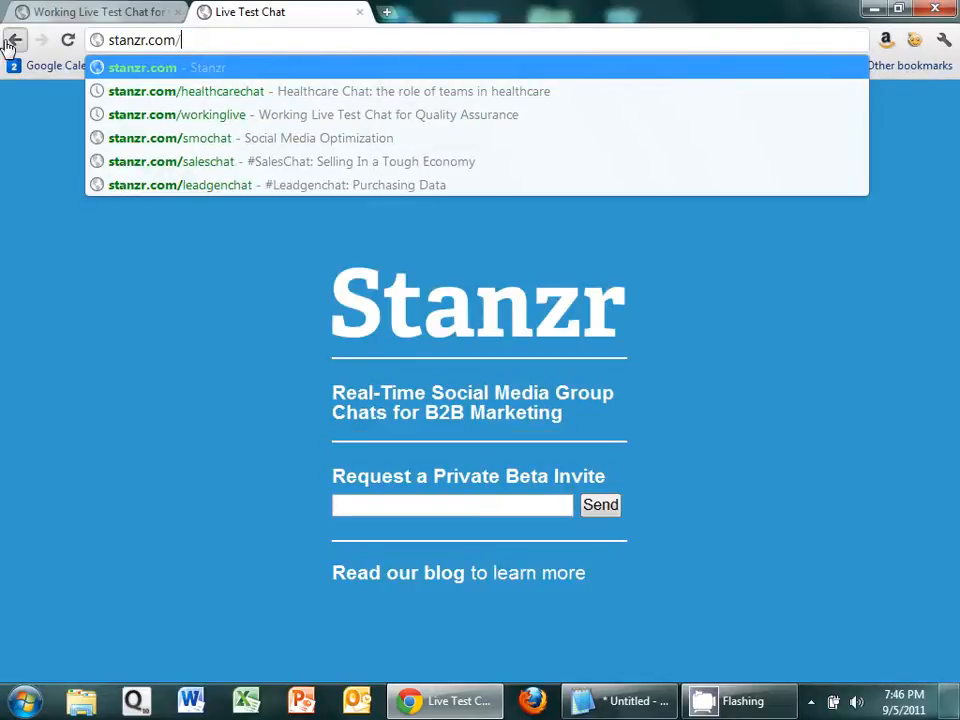
Step: Compare the published General summary with the newly hosted chat's page, ending on the published summary
click(12, 41)
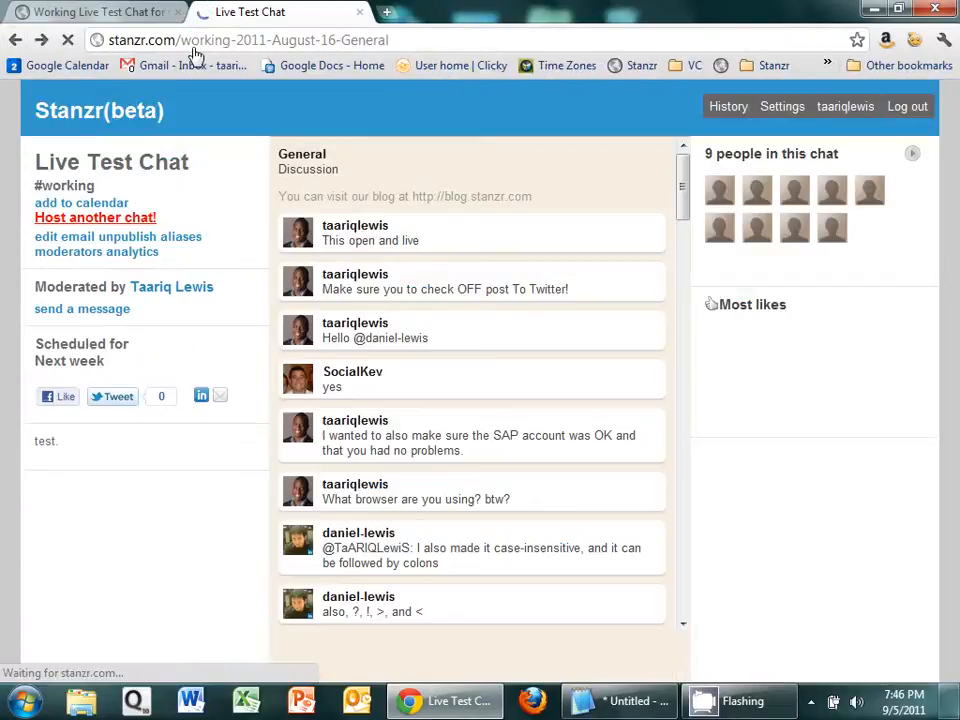
click(43, 41)
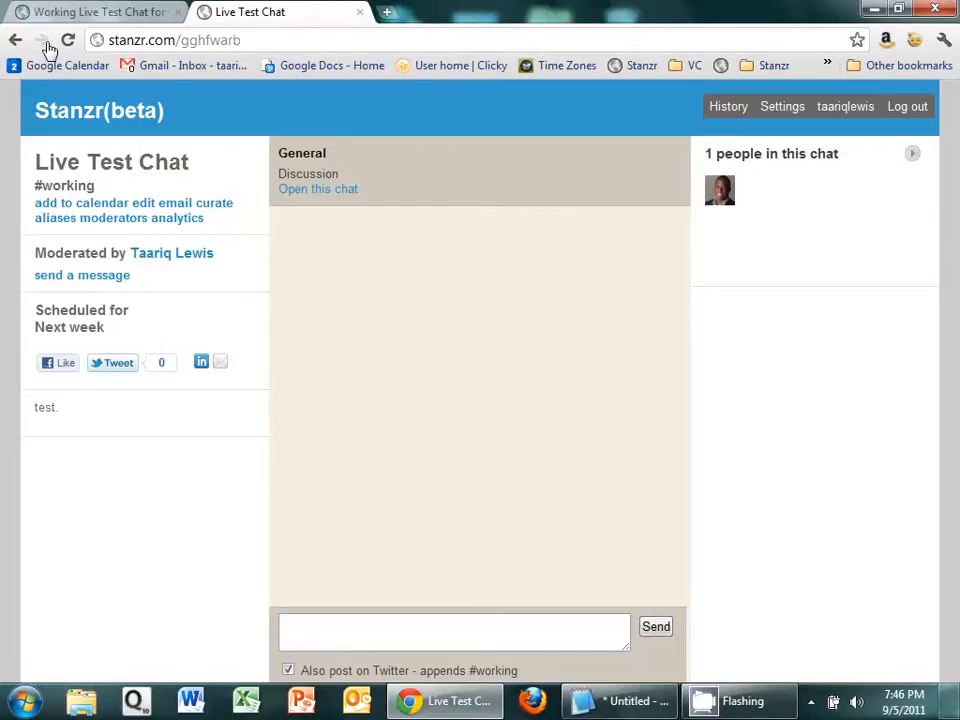
click(15, 40)
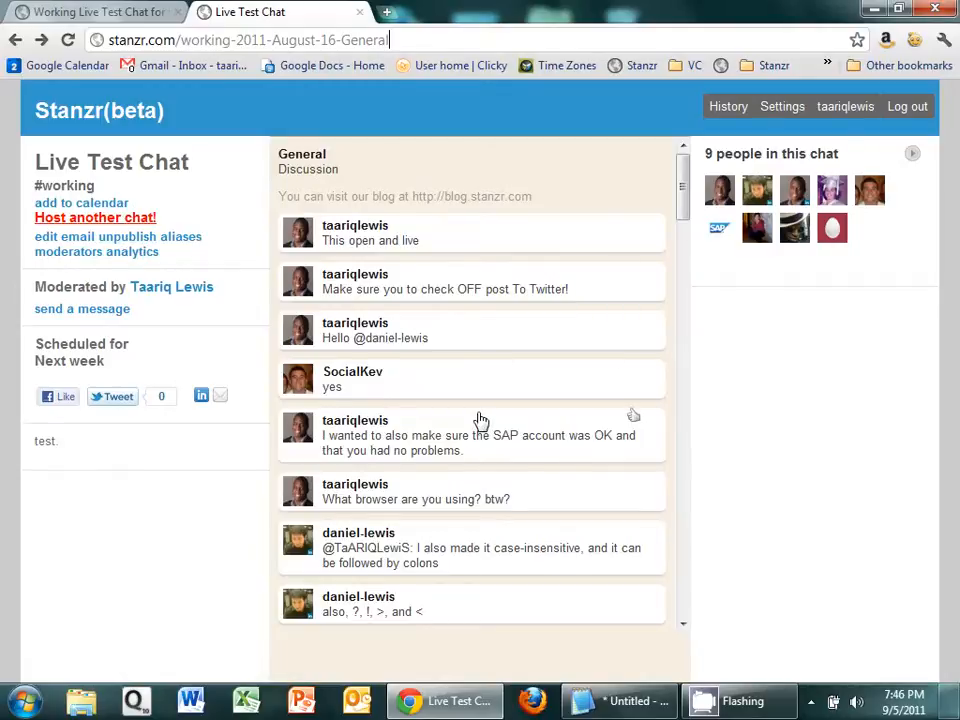
Step: Unpublish the chat summary and go back through the topics to the start of the General discussion
click(153, 244)
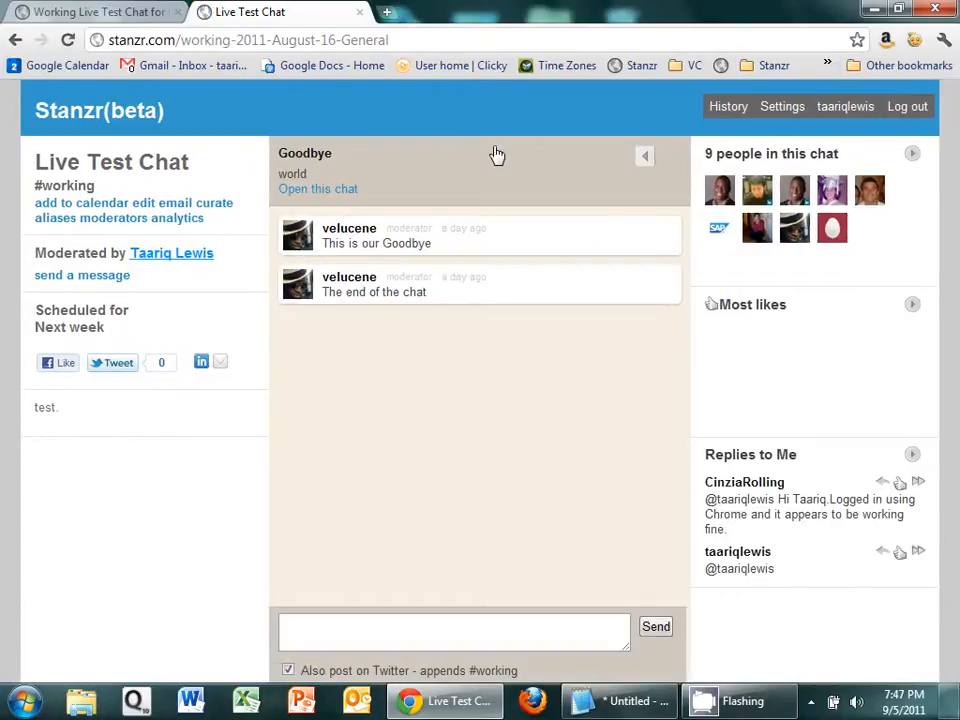
click(645, 162)
click(646, 162)
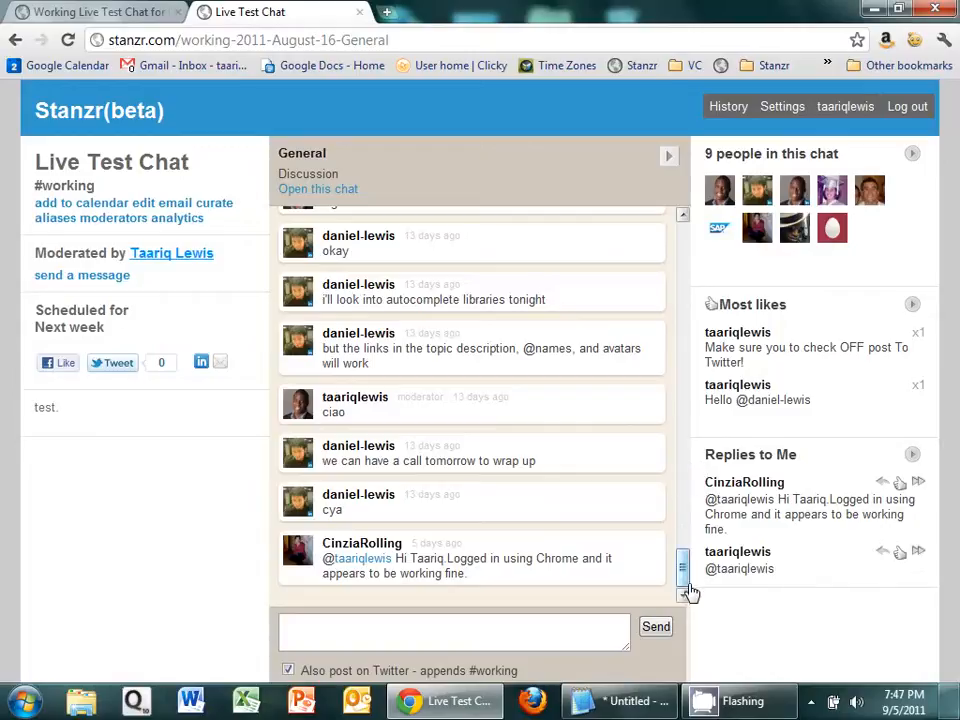
drag(684, 567, 683, 235)
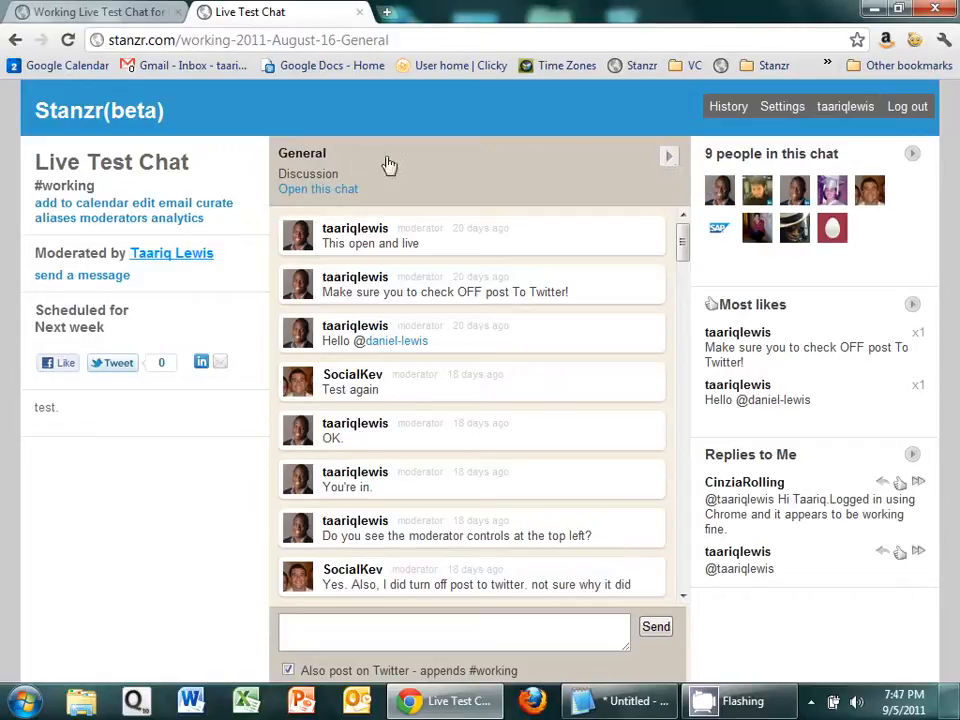
Step: Start curating the unpublished chat again and copy all General messages into the summary
click(208, 206)
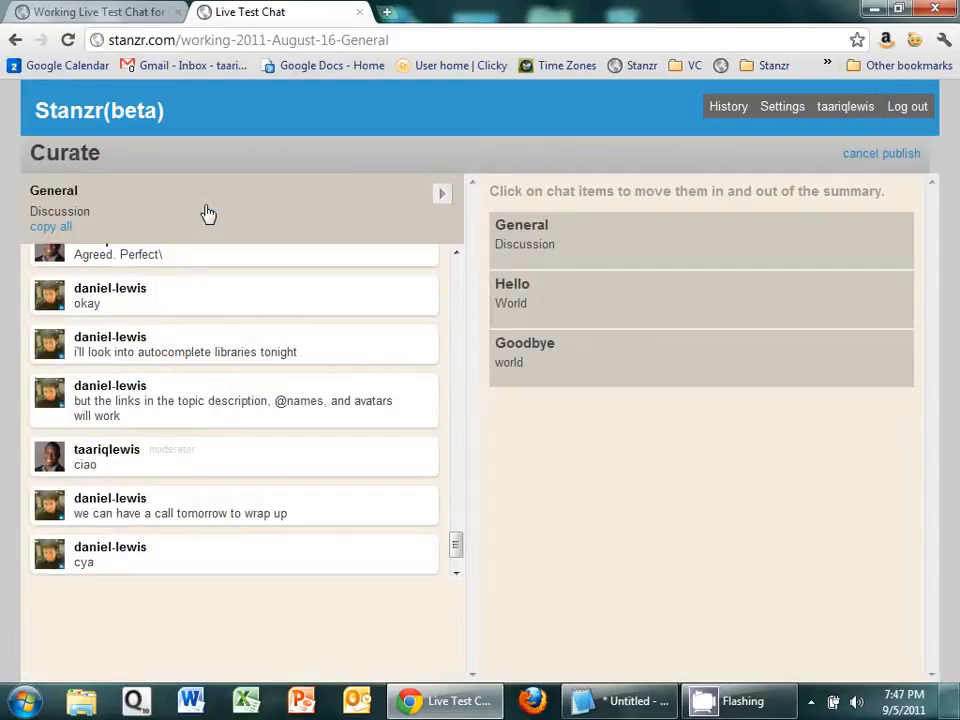
click(60, 228)
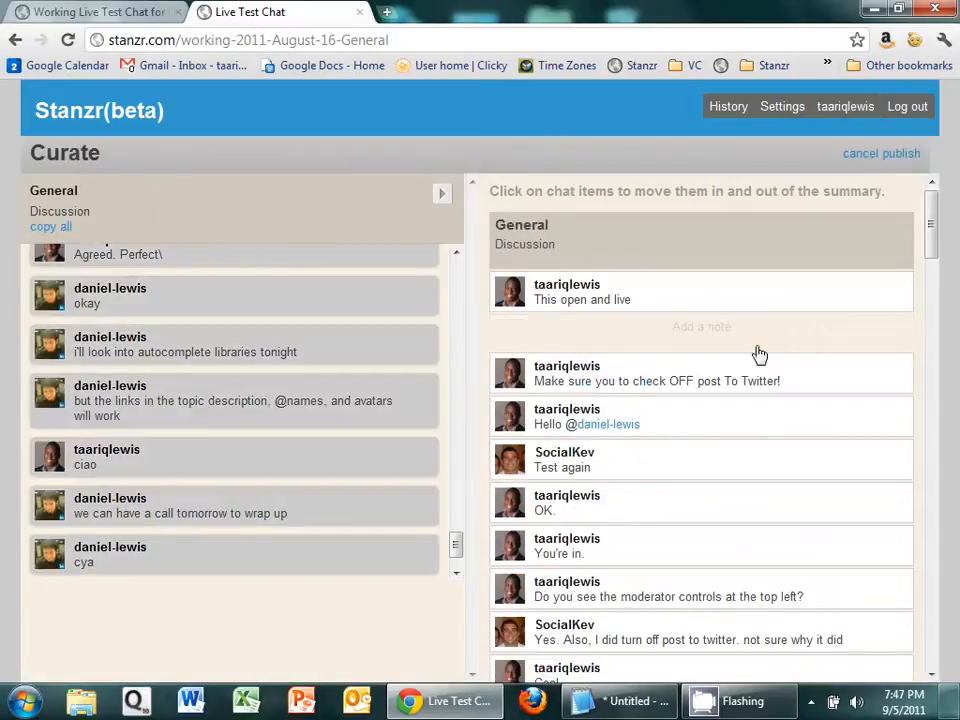
click(938, 360)
drag(938, 360, 930, 620)
mouse_move(933, 635)
mouse_down()
mouse_move(933, 229)
mouse_move(945, 480)
mouse_move(934, 632)
mouse_up()
Step: Copy all messages of the Hello and Goodbye topics into the summary and publish it
click(442, 195)
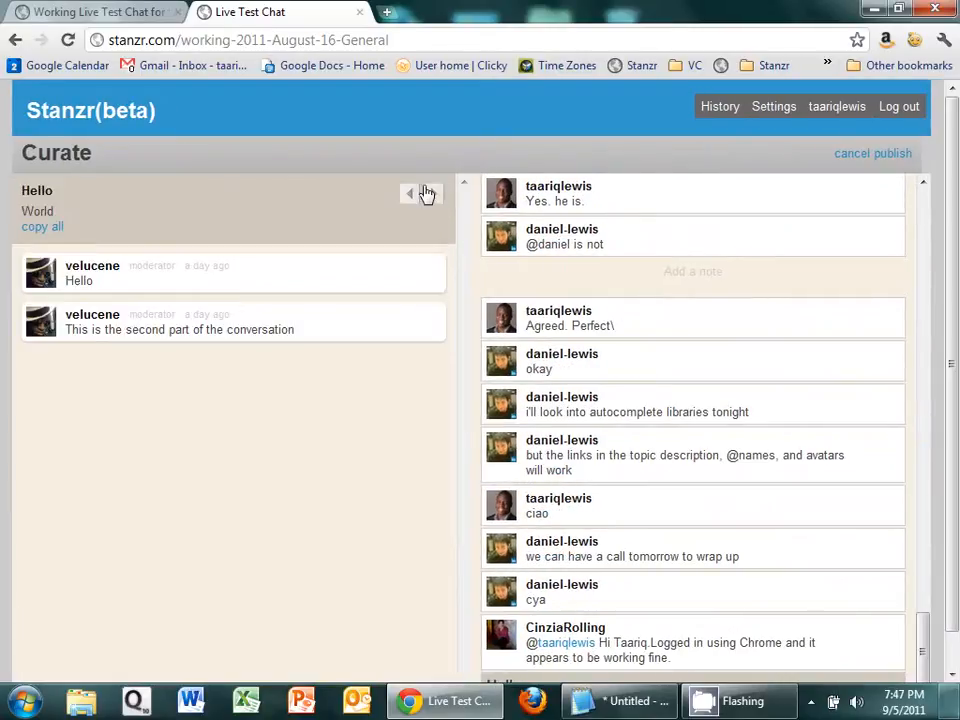
click(40, 227)
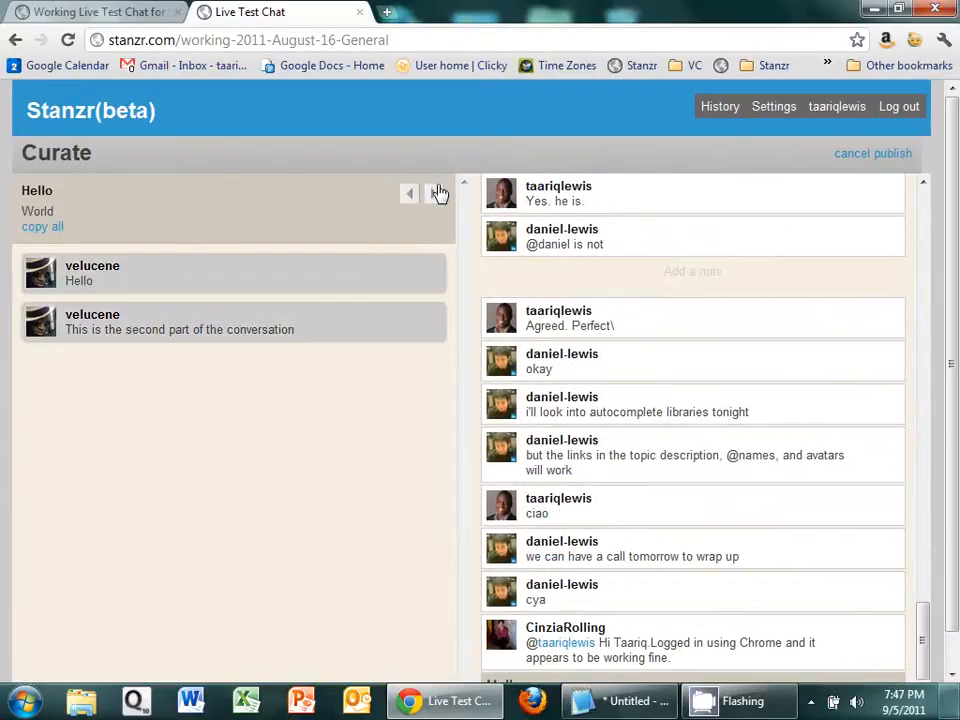
click(436, 193)
click(40, 228)
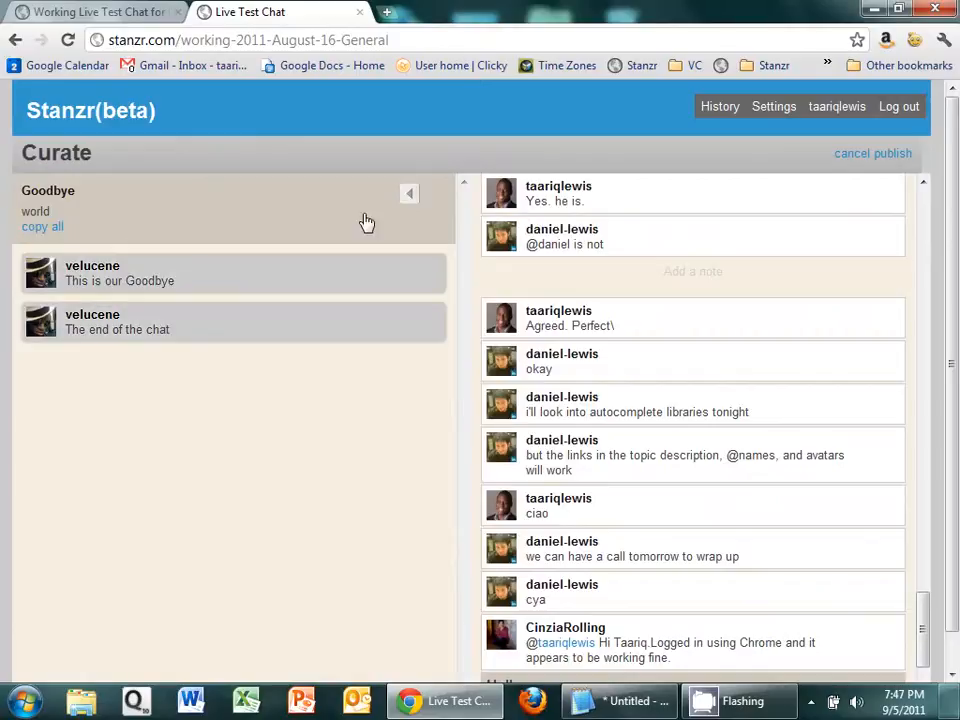
click(893, 155)
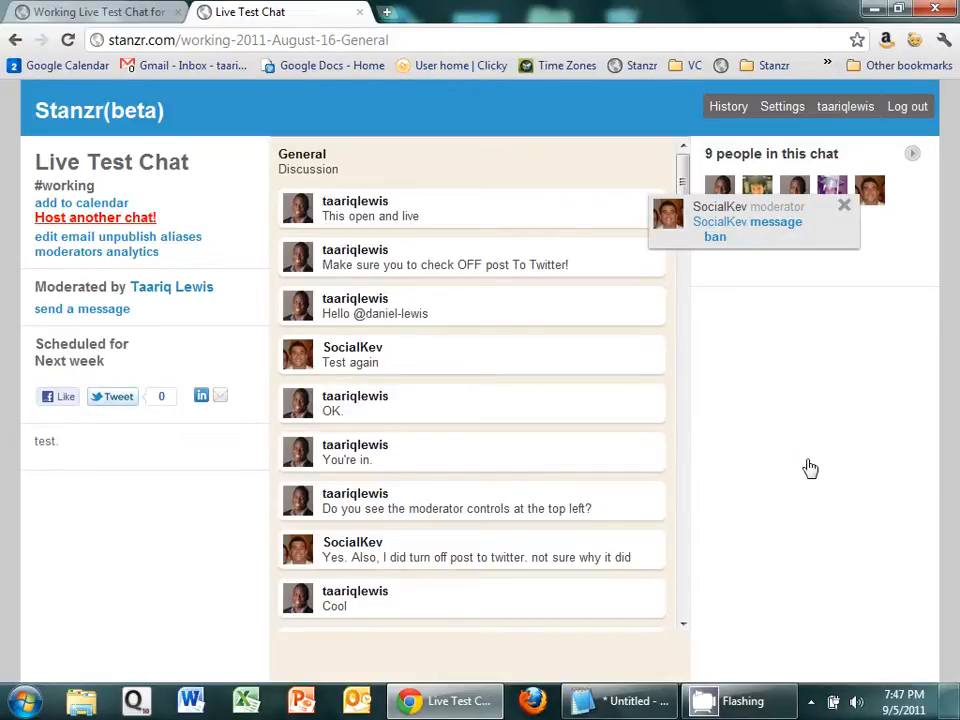
mouse_move(763, 703)
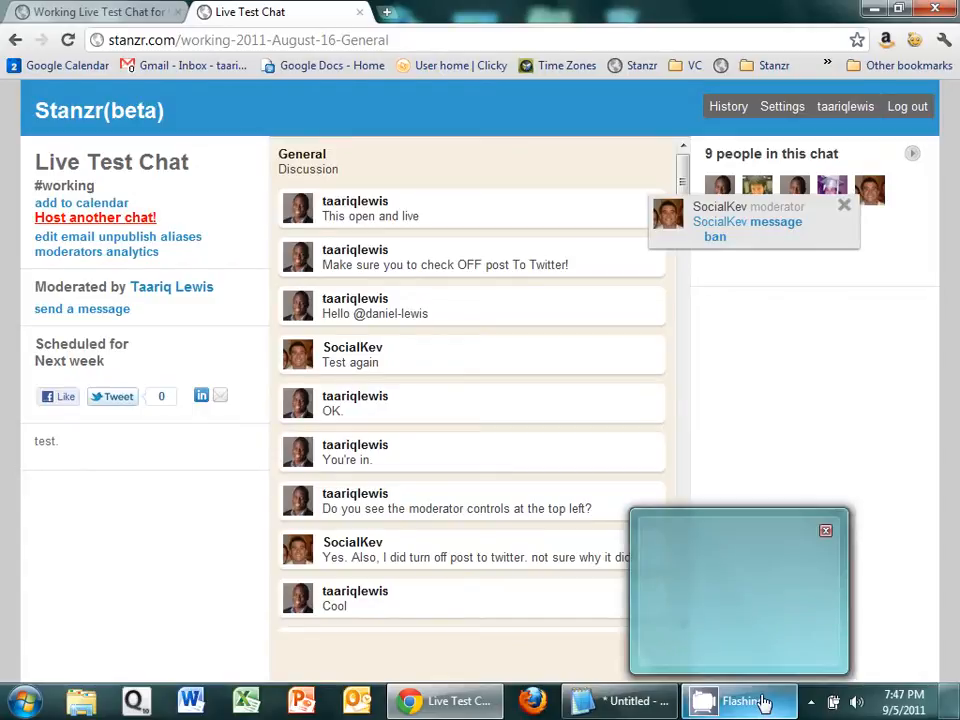
click(810, 701)
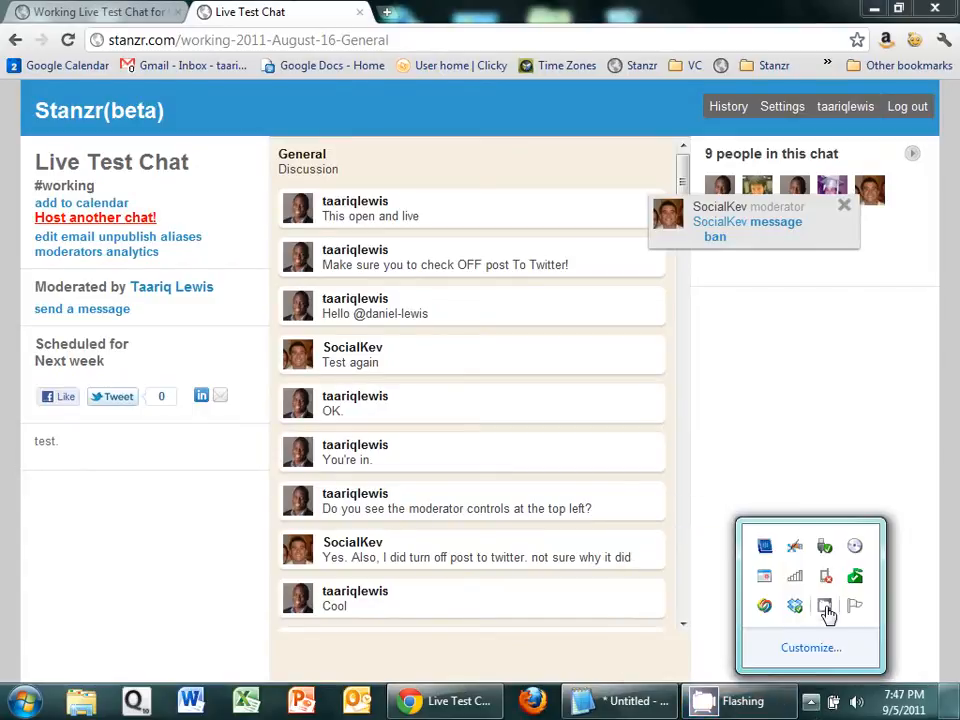